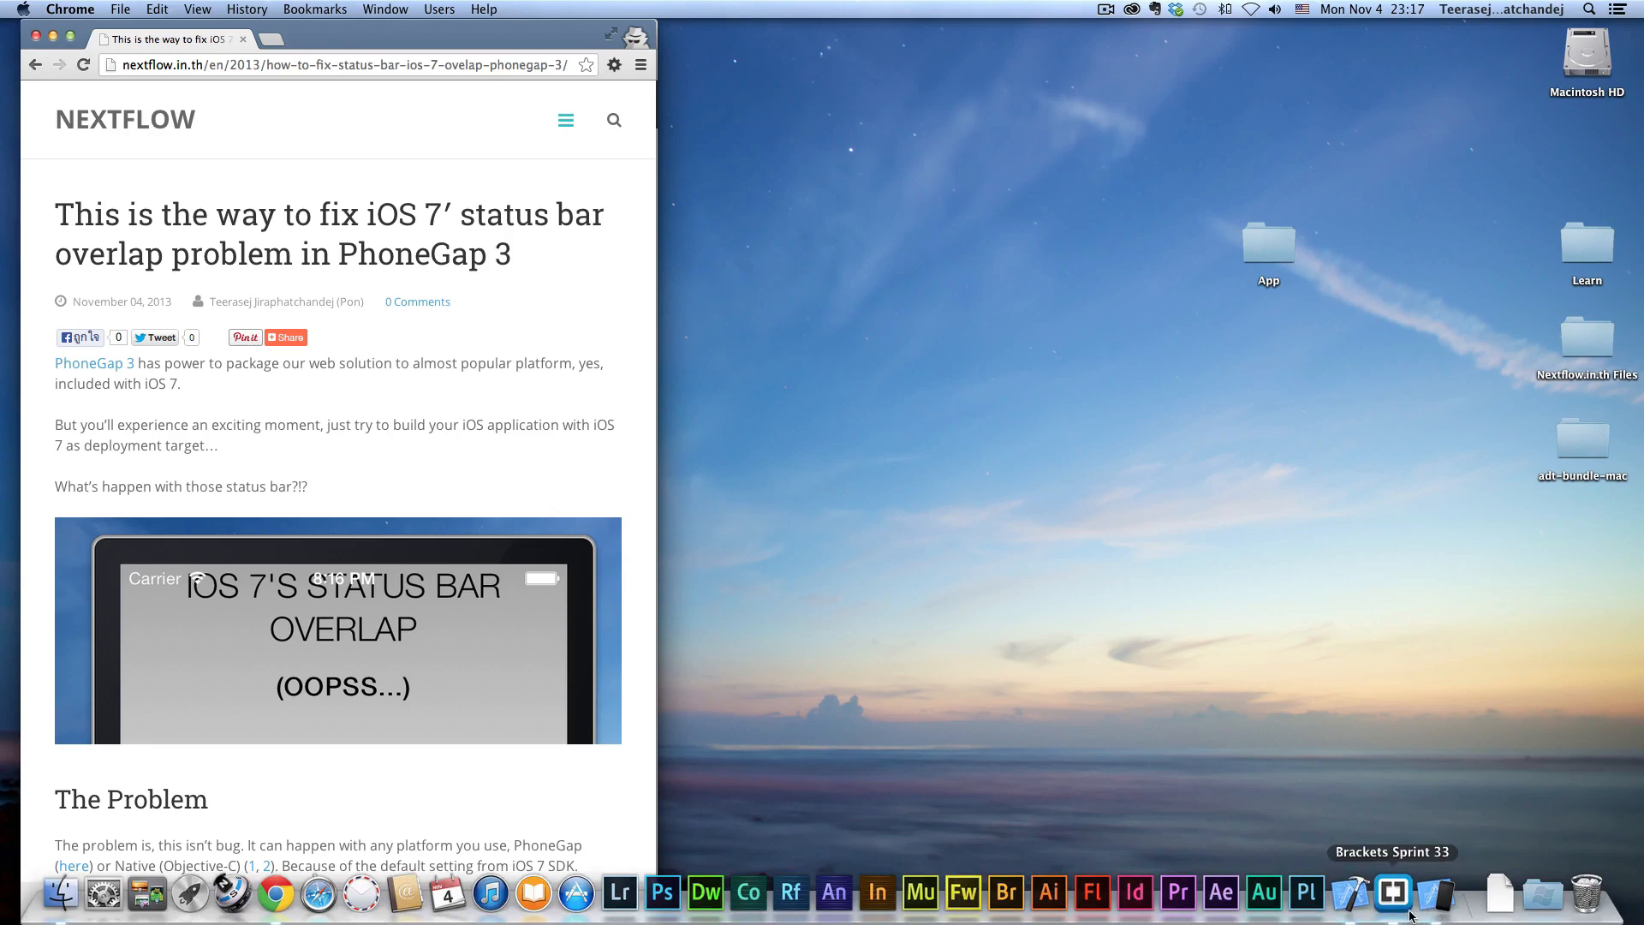
# - Show the status bar overlapping the HelloWorld page in the simulator, then quit back to the article
pyautogui.click(1435, 895)
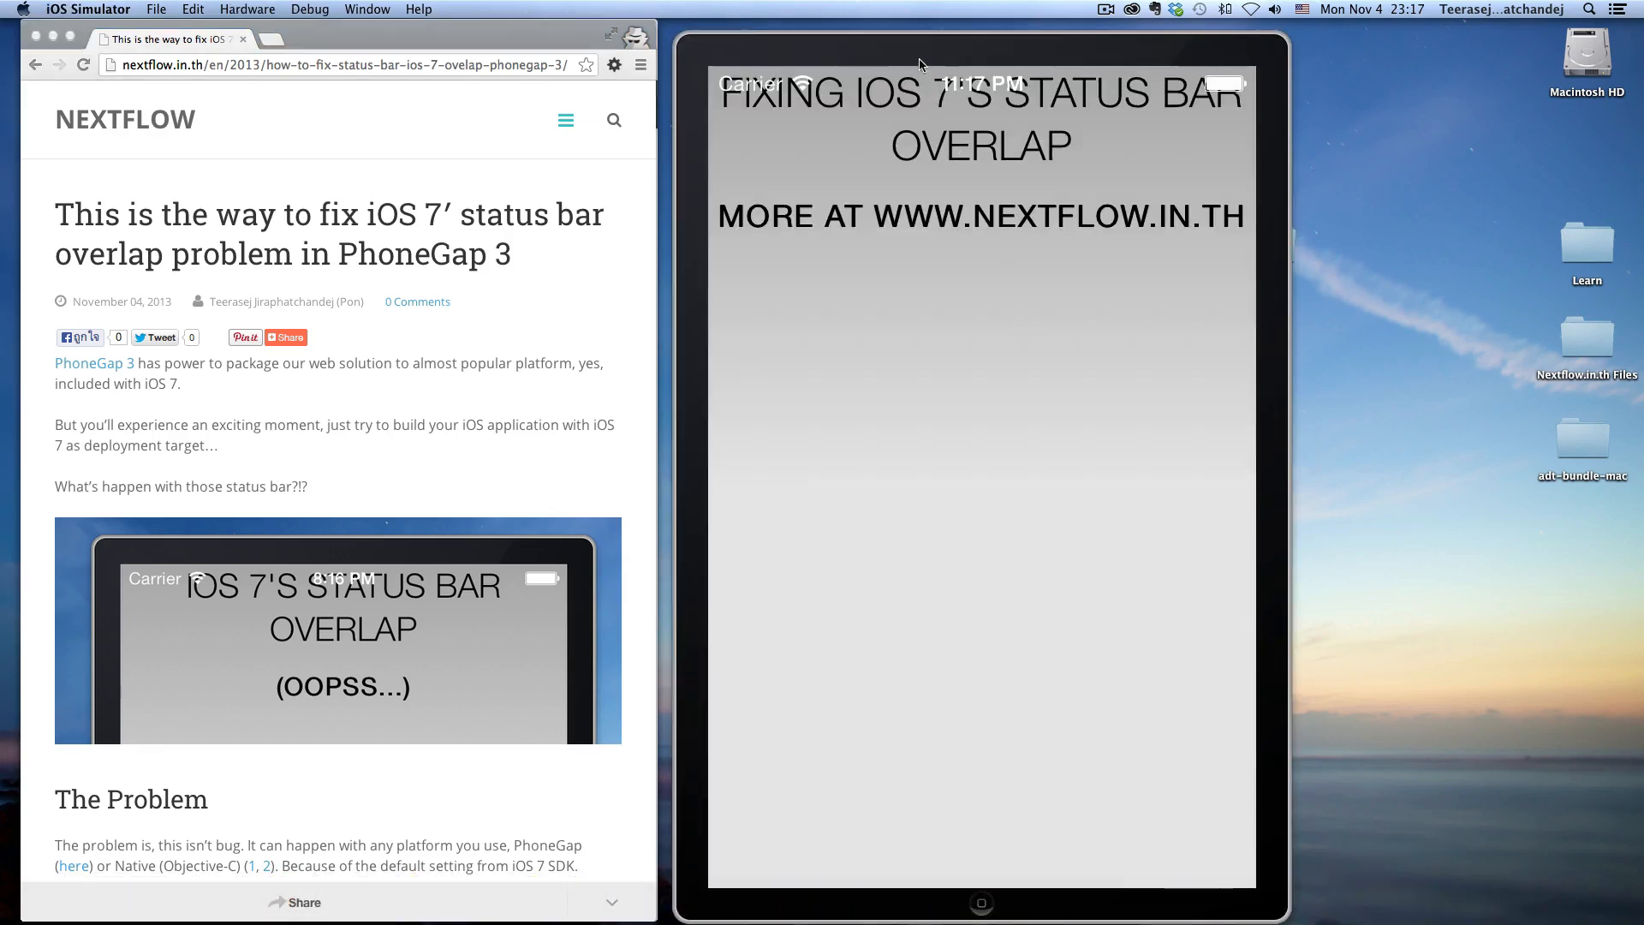
pyautogui.moveTo(919, 63); pyautogui.dragTo(922, 175)
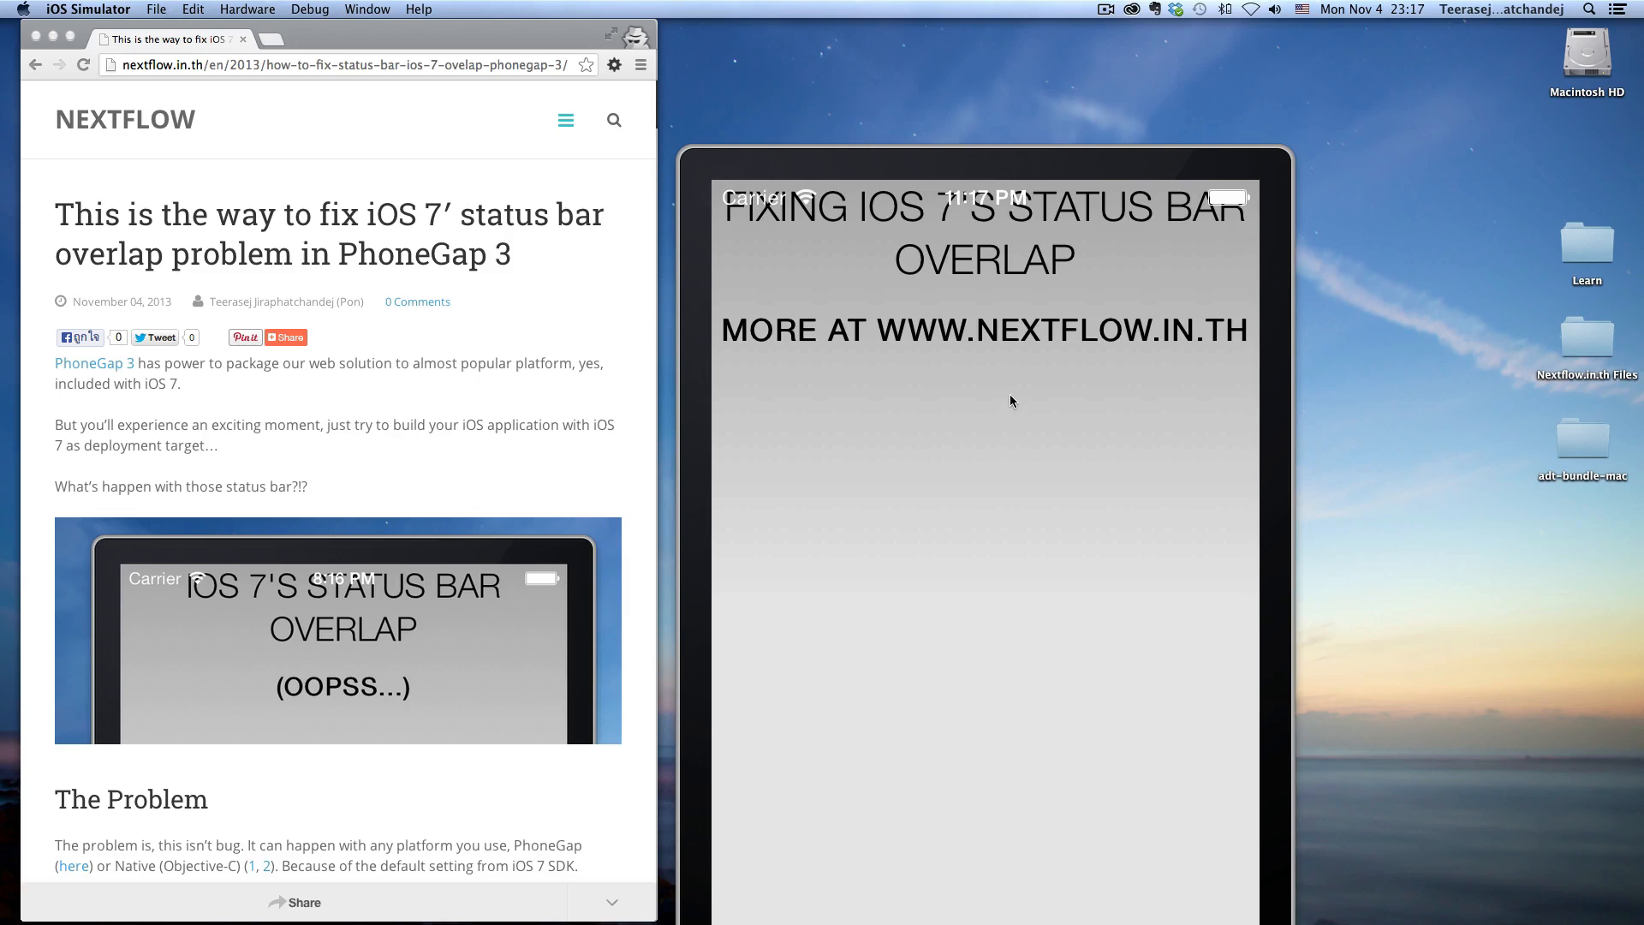
pyautogui.moveTo(1010, 395); pyautogui.dragTo(1012, 493)
pyautogui.press('super+q')
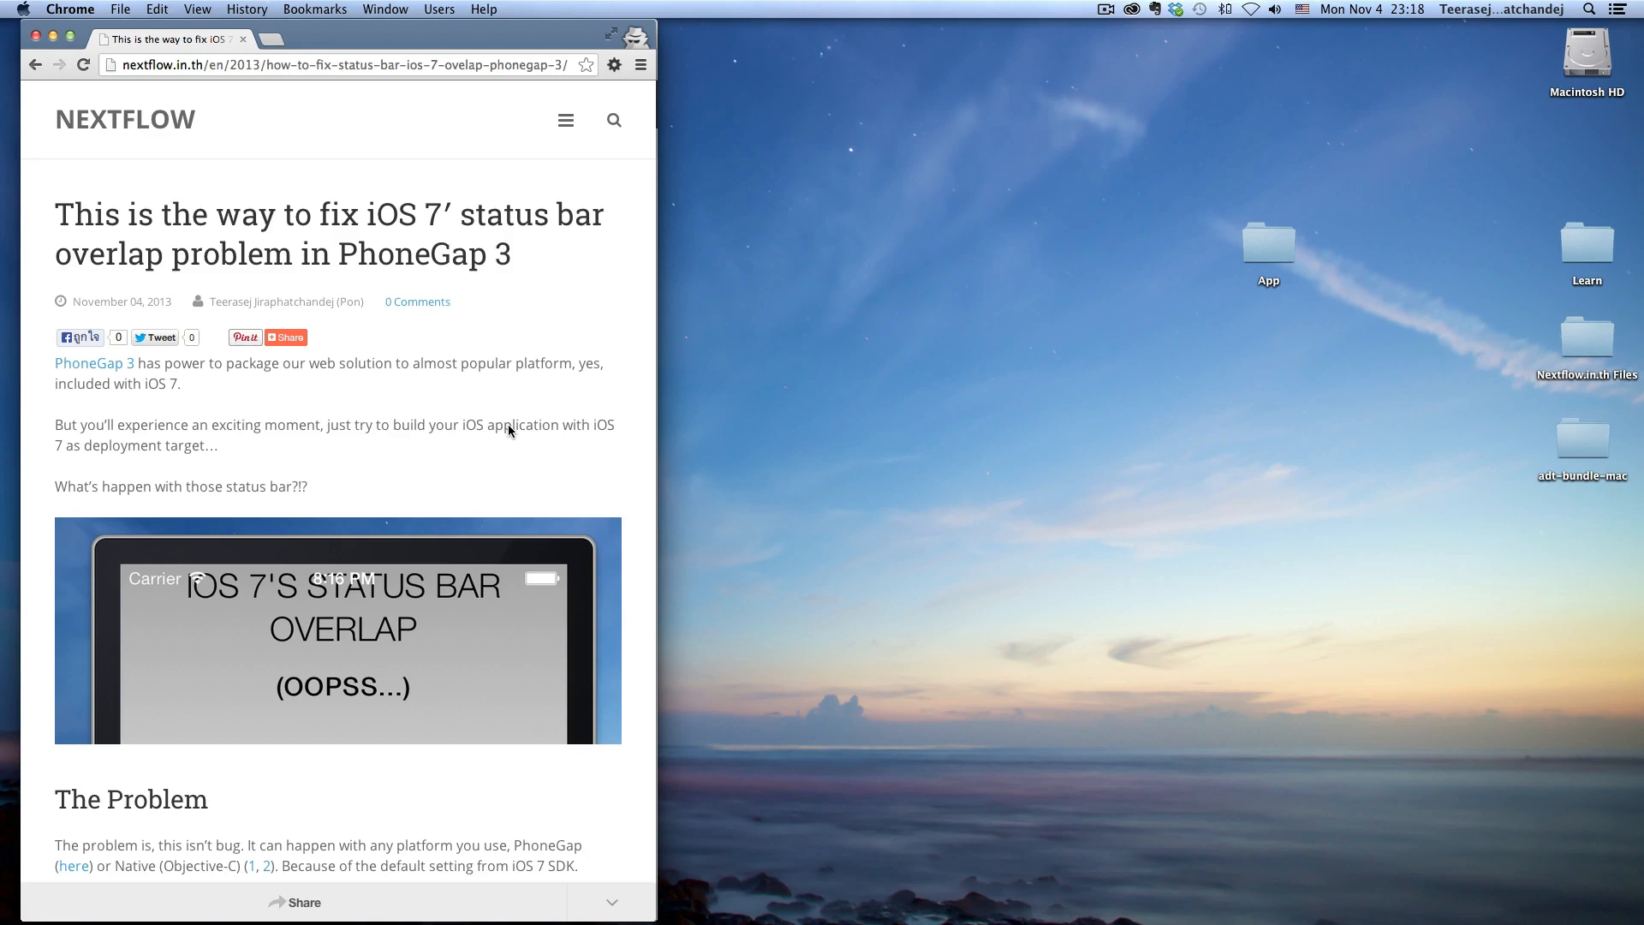
pyautogui.scroll(-1, 507, 424)
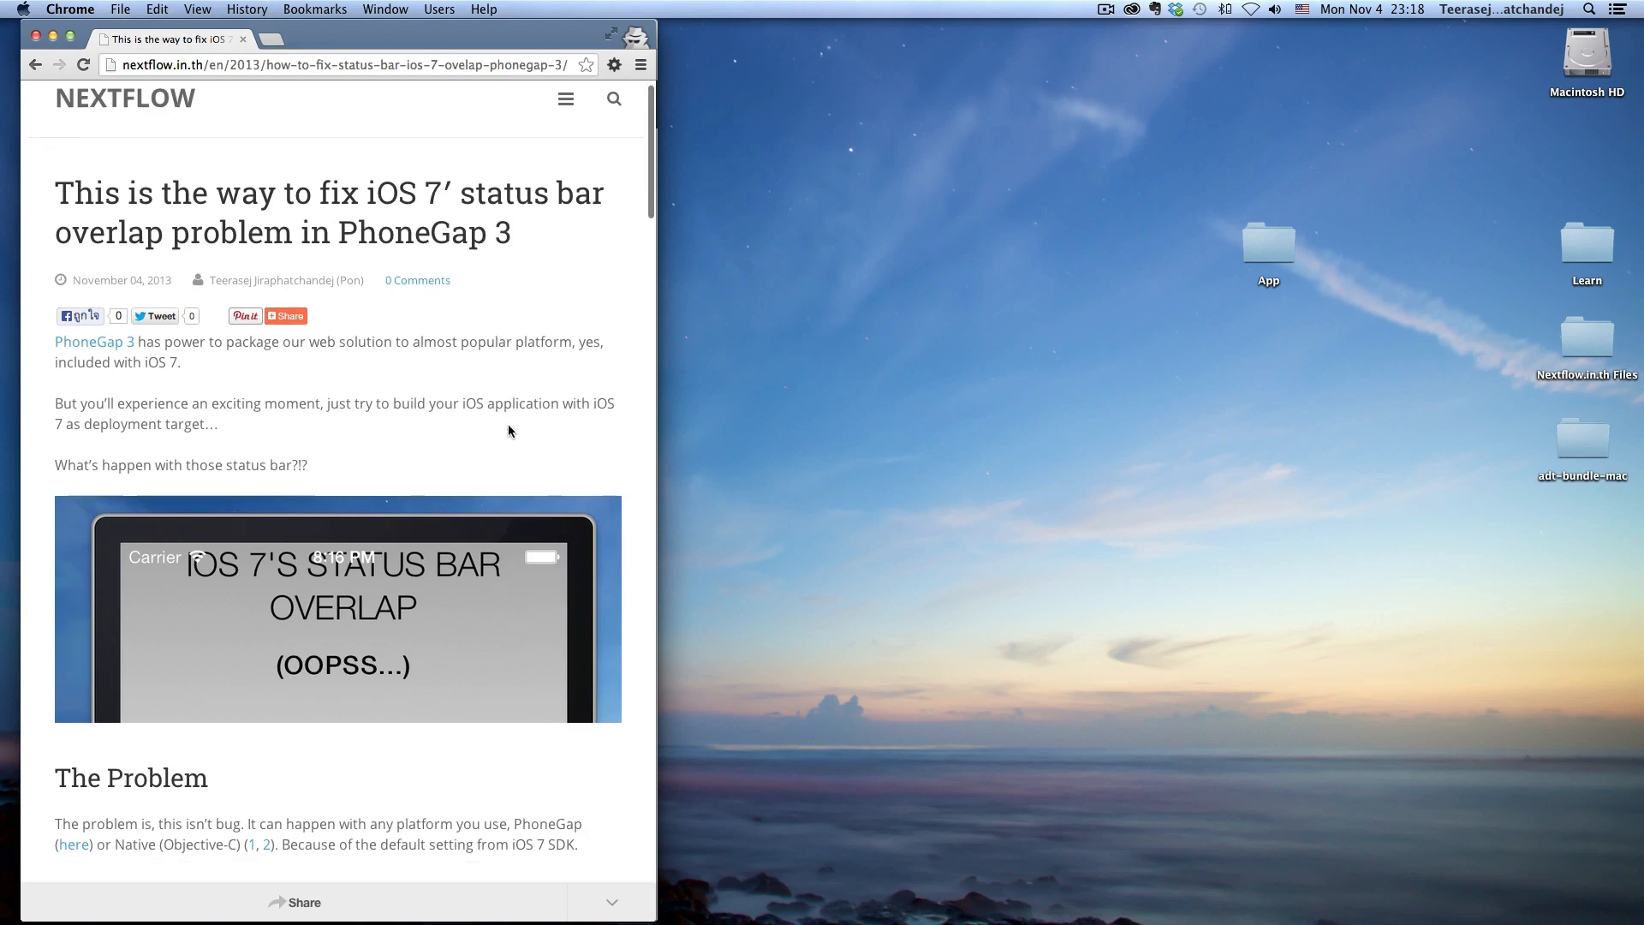
pyautogui.scroll(-5, 508, 424)
pyautogui.scroll(-3, 507, 424)
pyautogui.scroll(-3, 507, 424)
pyautogui.scroll(-3, 507, 423)
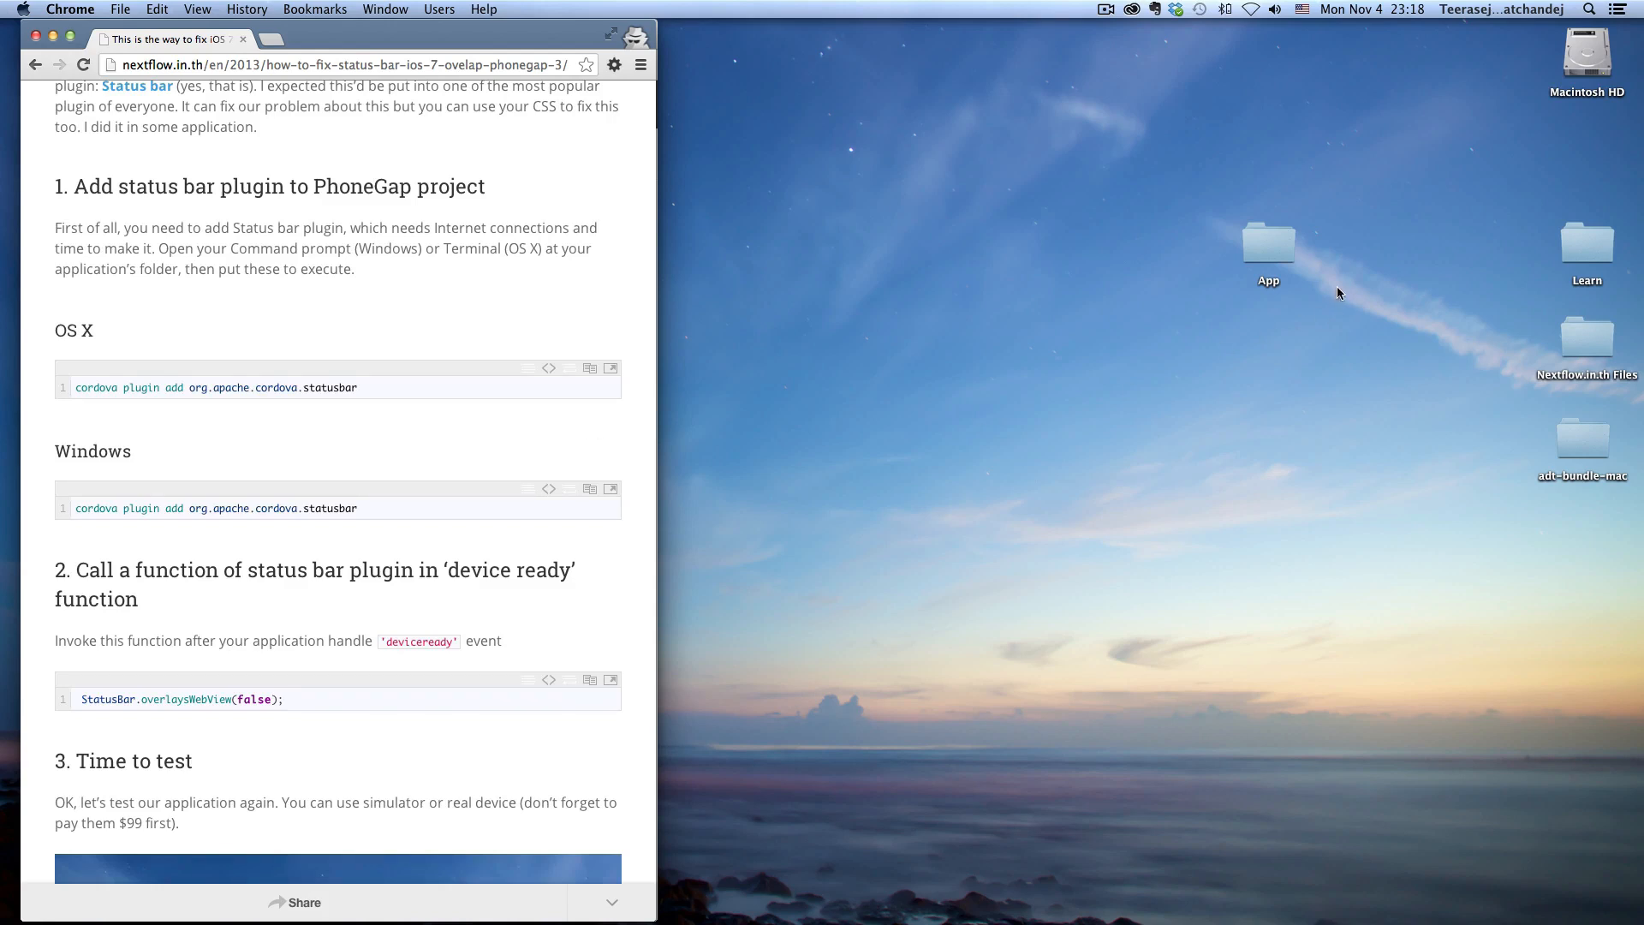
# - From the App folder, start a New Terminal at Folder session on HelloWorld via Services
pyautogui.doubleClick(1278, 252)
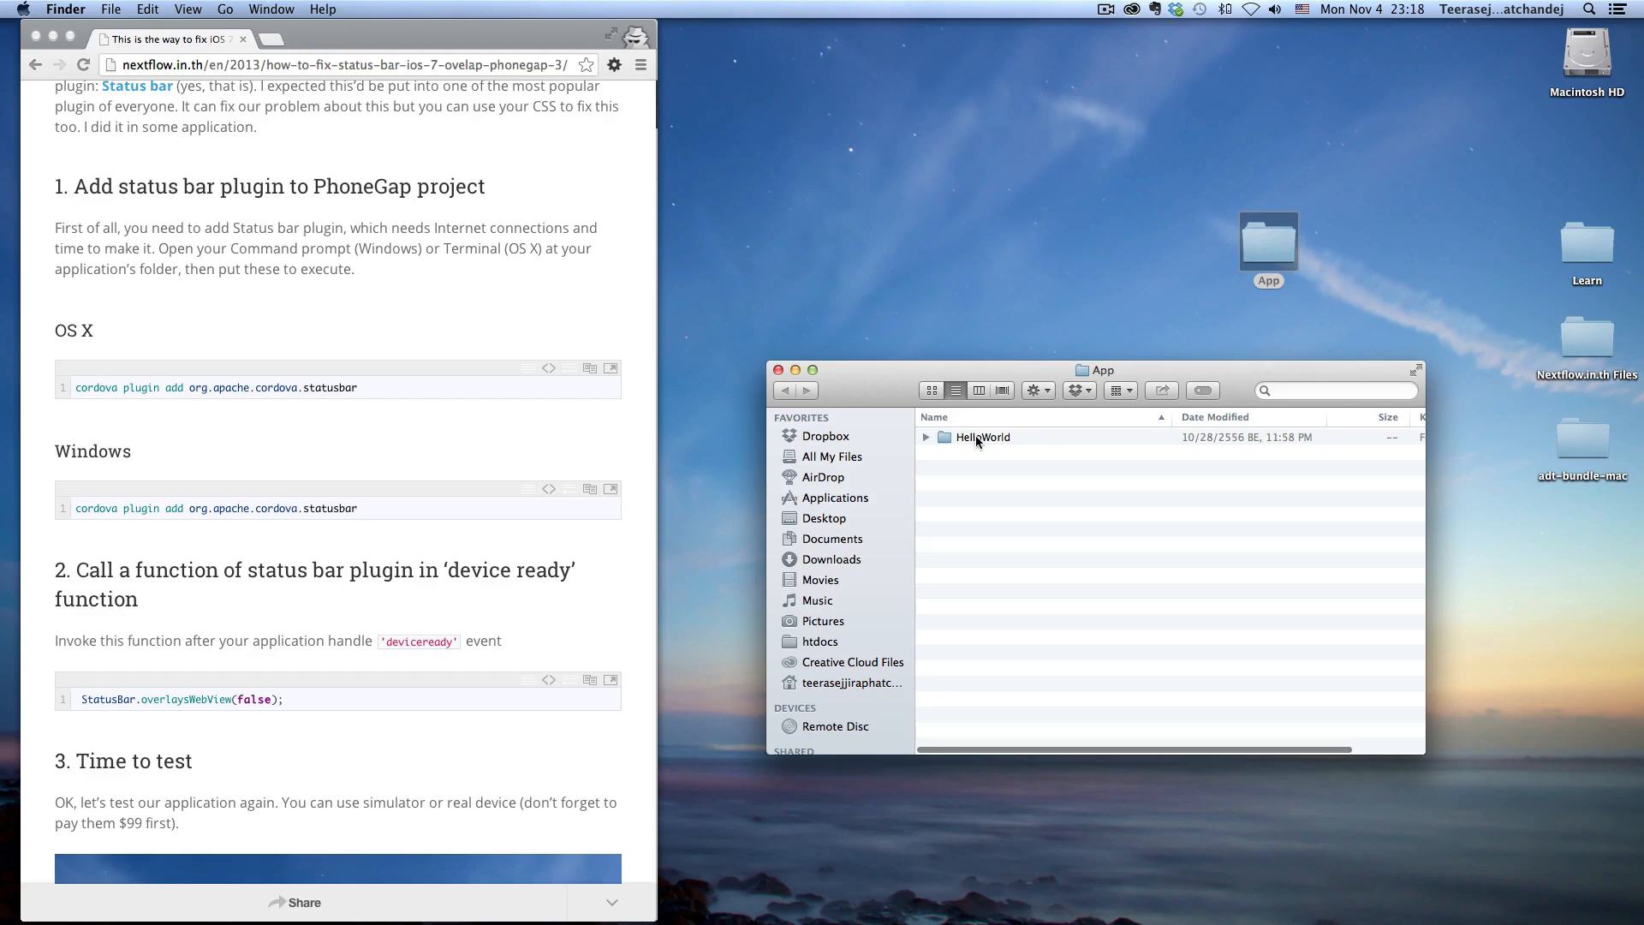
pyautogui.rightClick(977, 440)
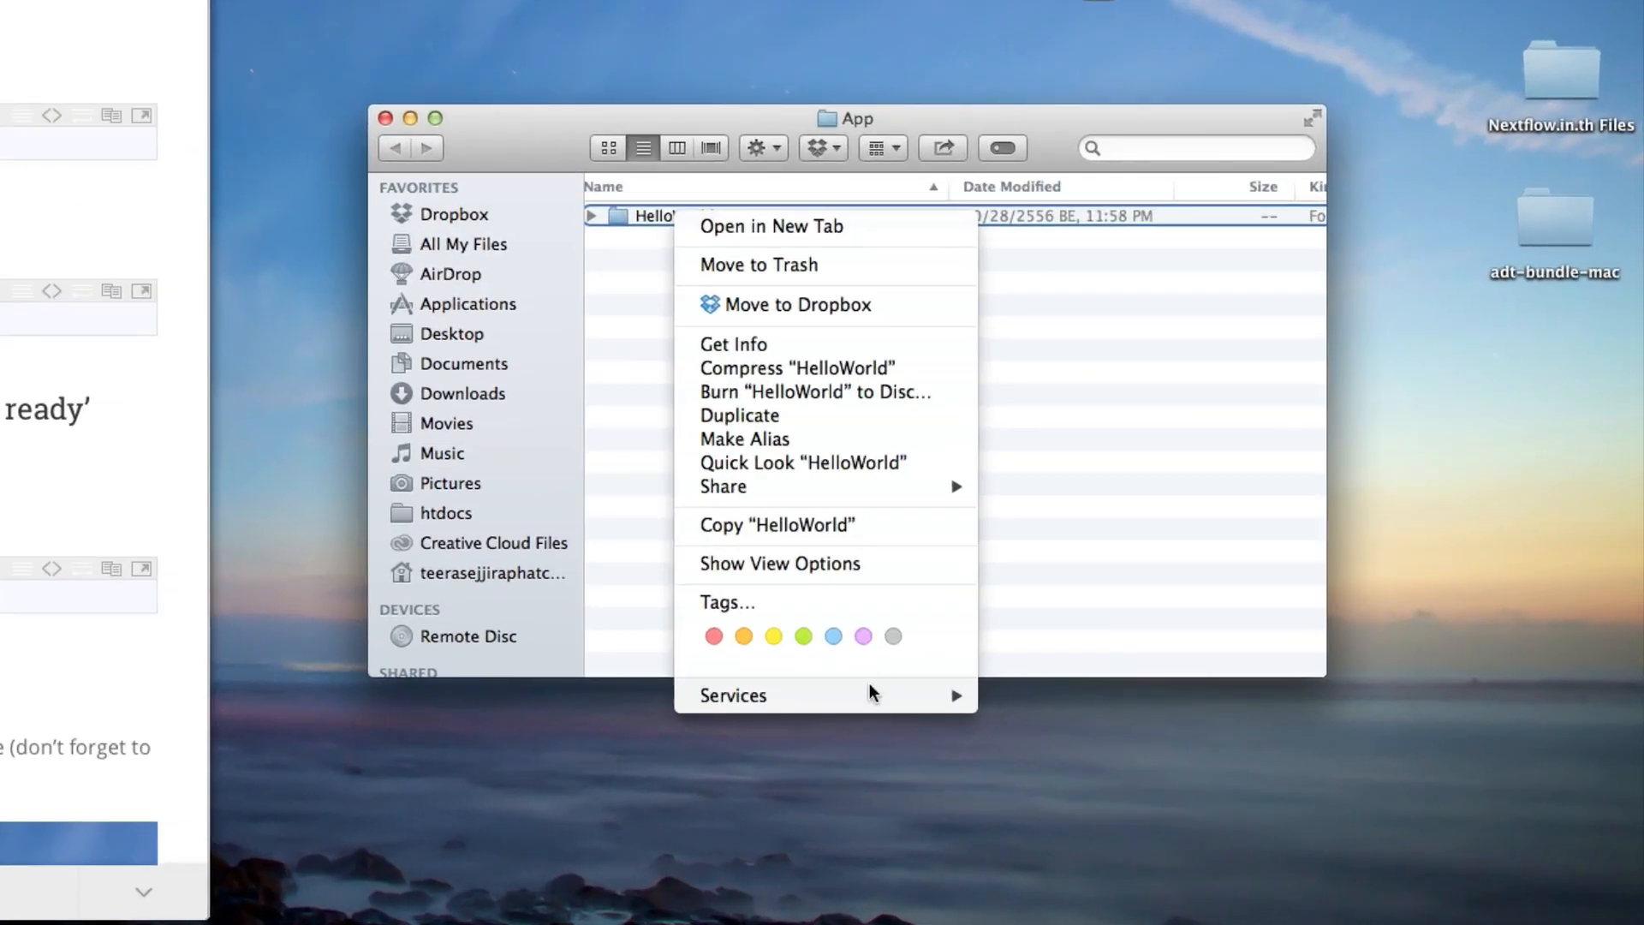
pyautogui.moveTo(825, 695)
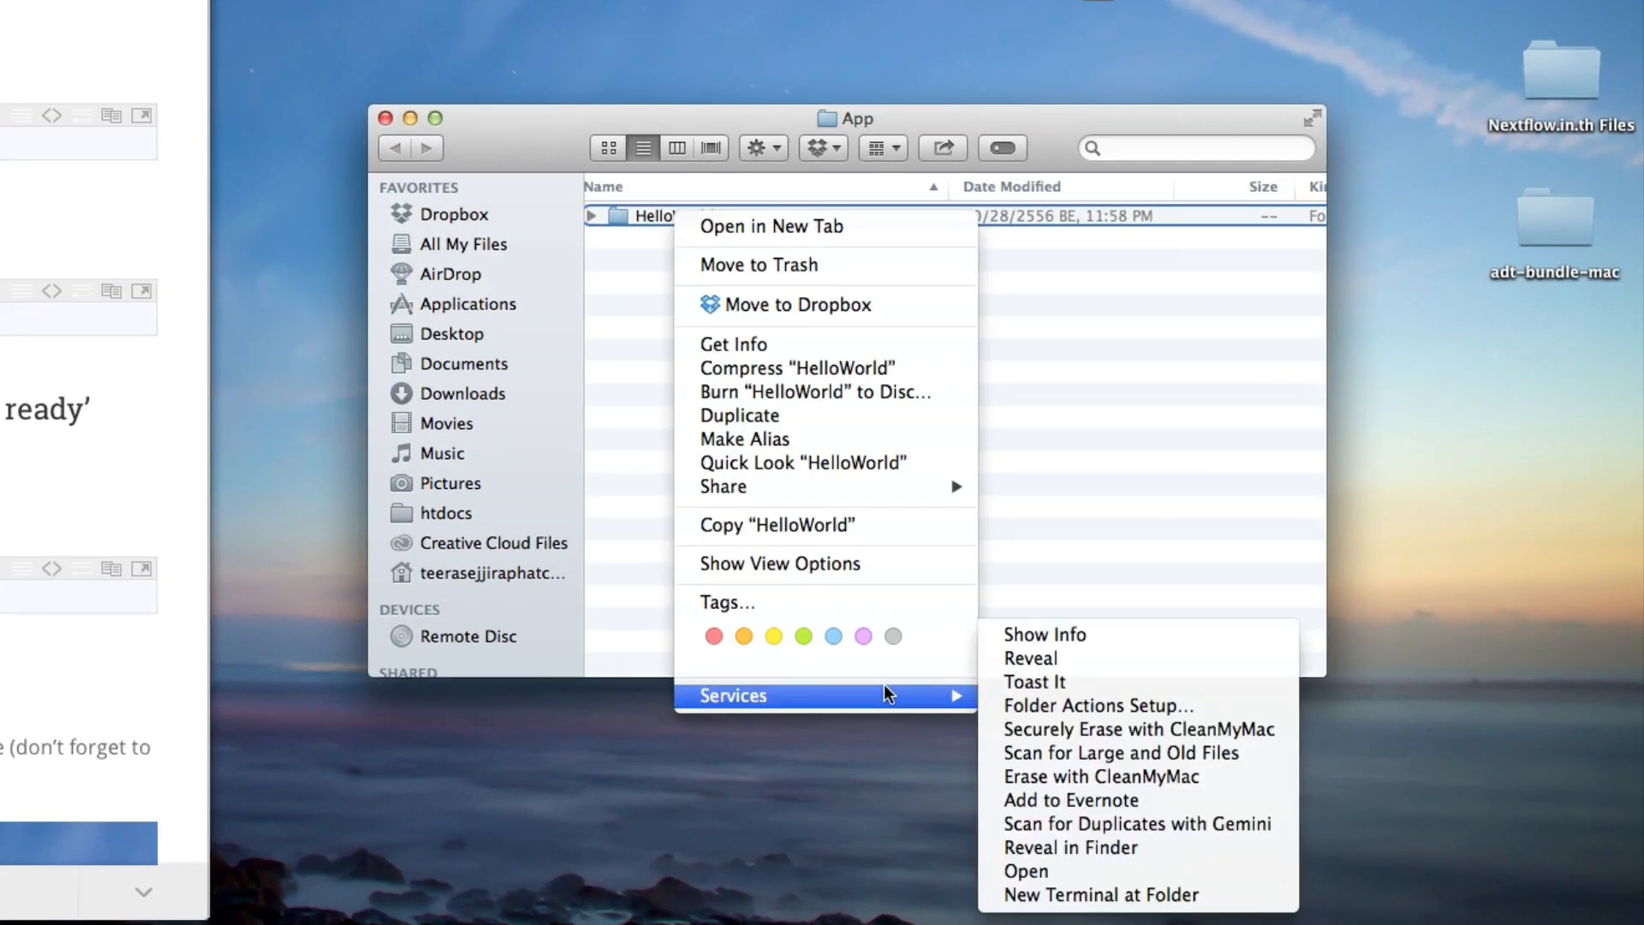
pyautogui.click(1087, 899)
# - Run the article's OS X cordova statusbar plugin add command in Terminal
pyautogui.moveTo(569, 147); pyautogui.dragTo(885, 301)
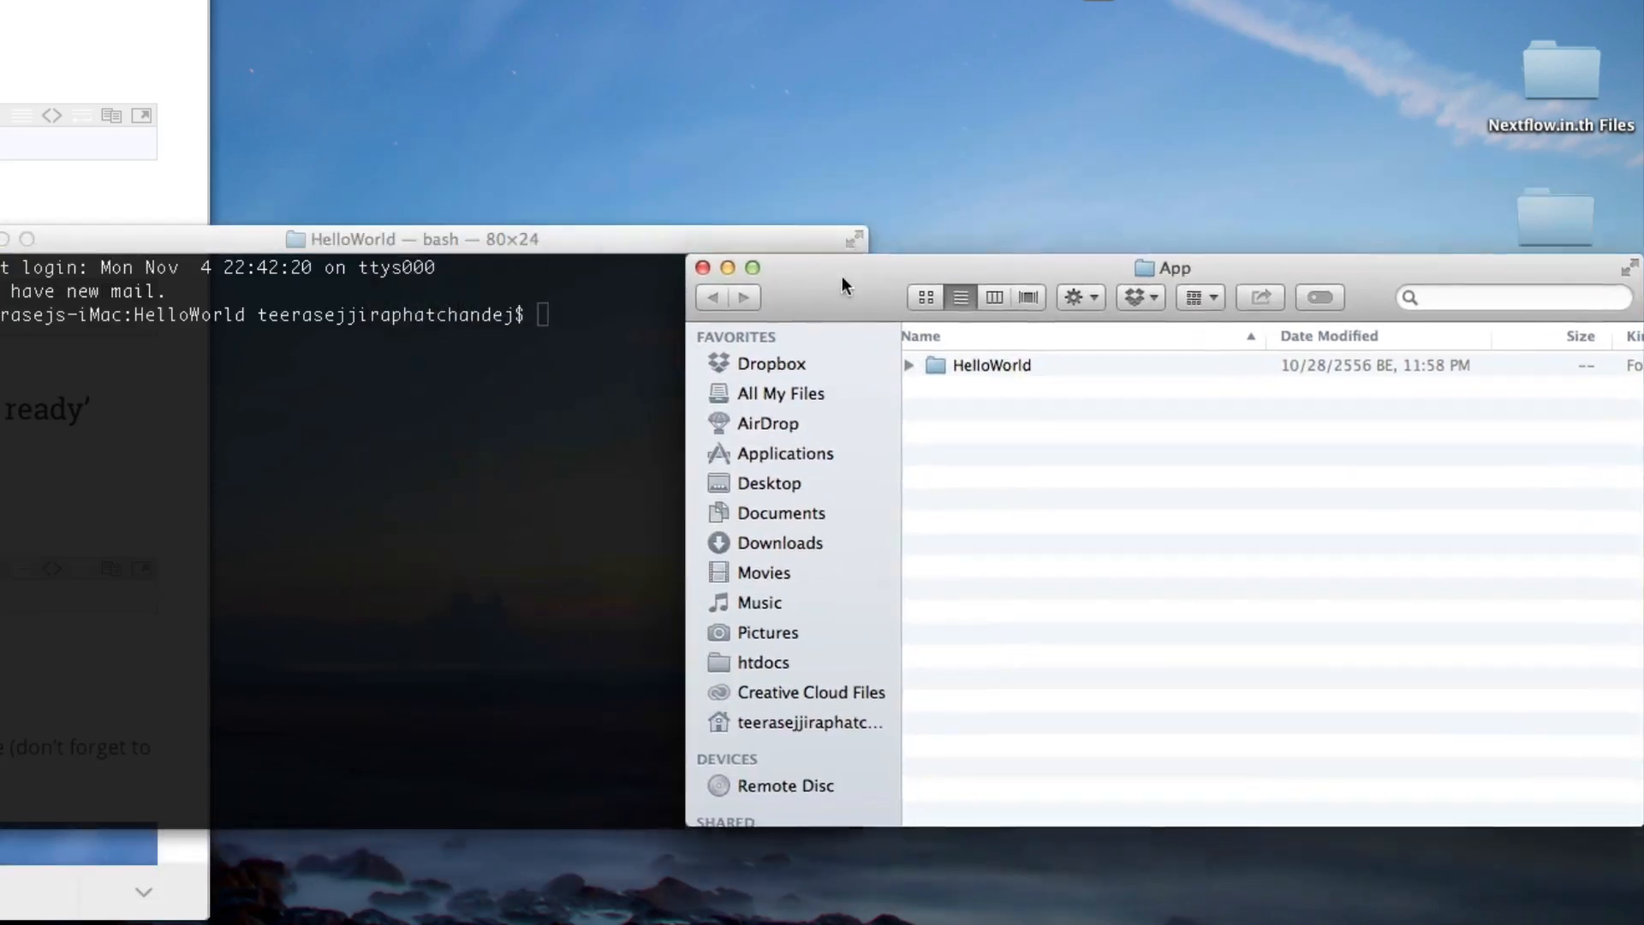
pyautogui.moveTo(565, 262); pyautogui.dragTo(698, 73)
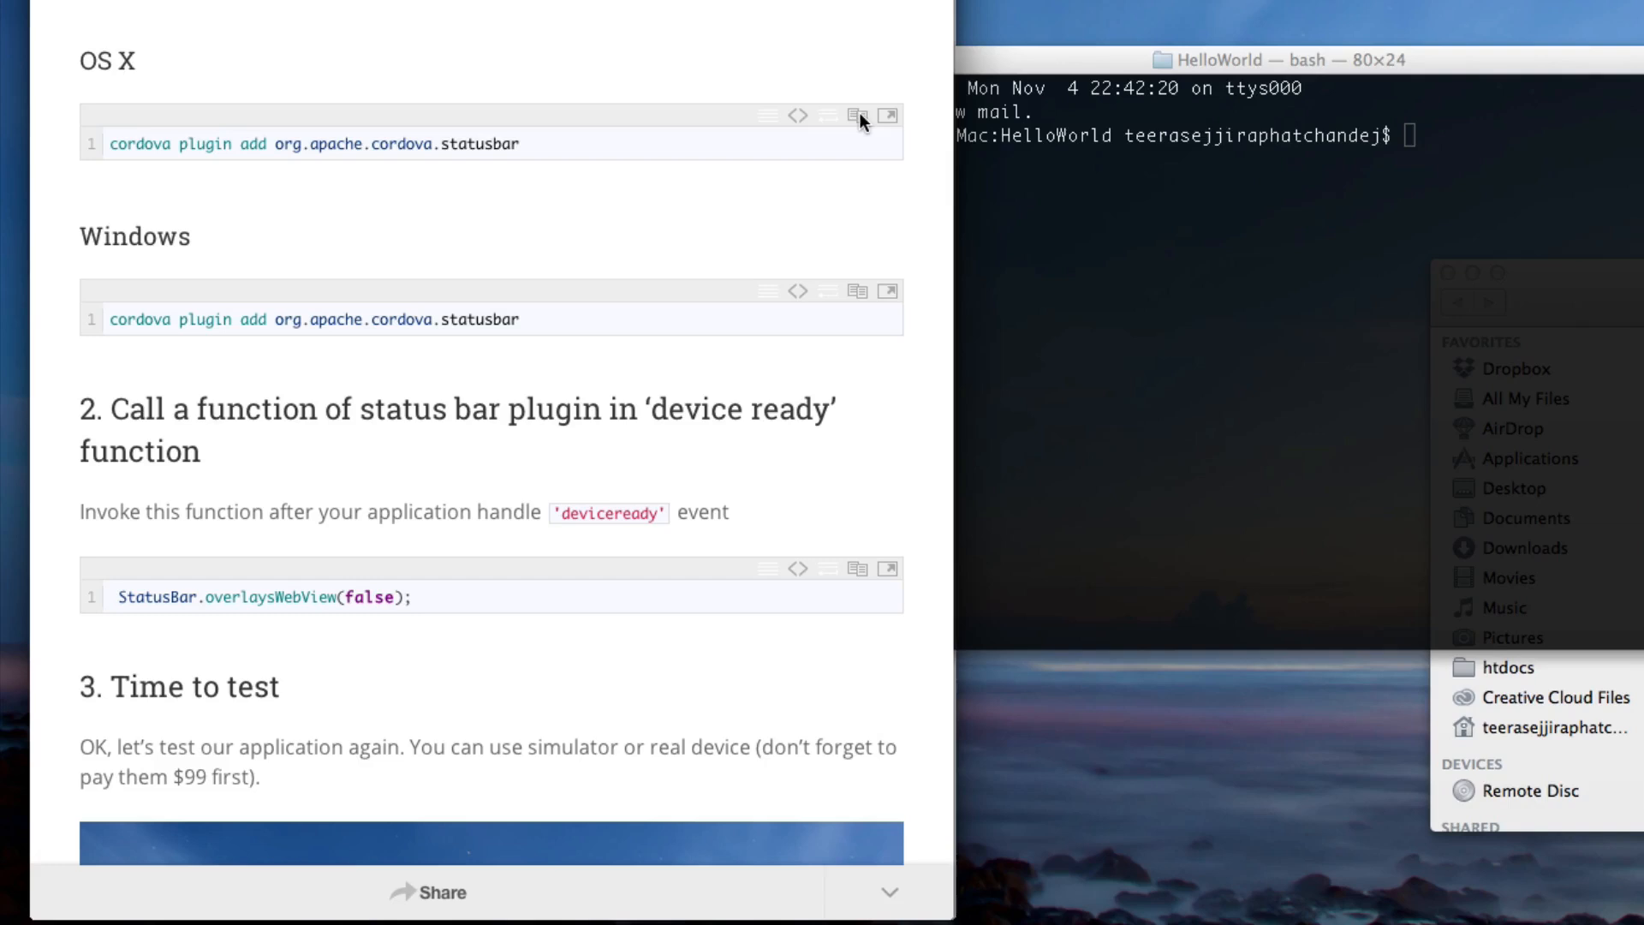
pyautogui.click(859, 117)
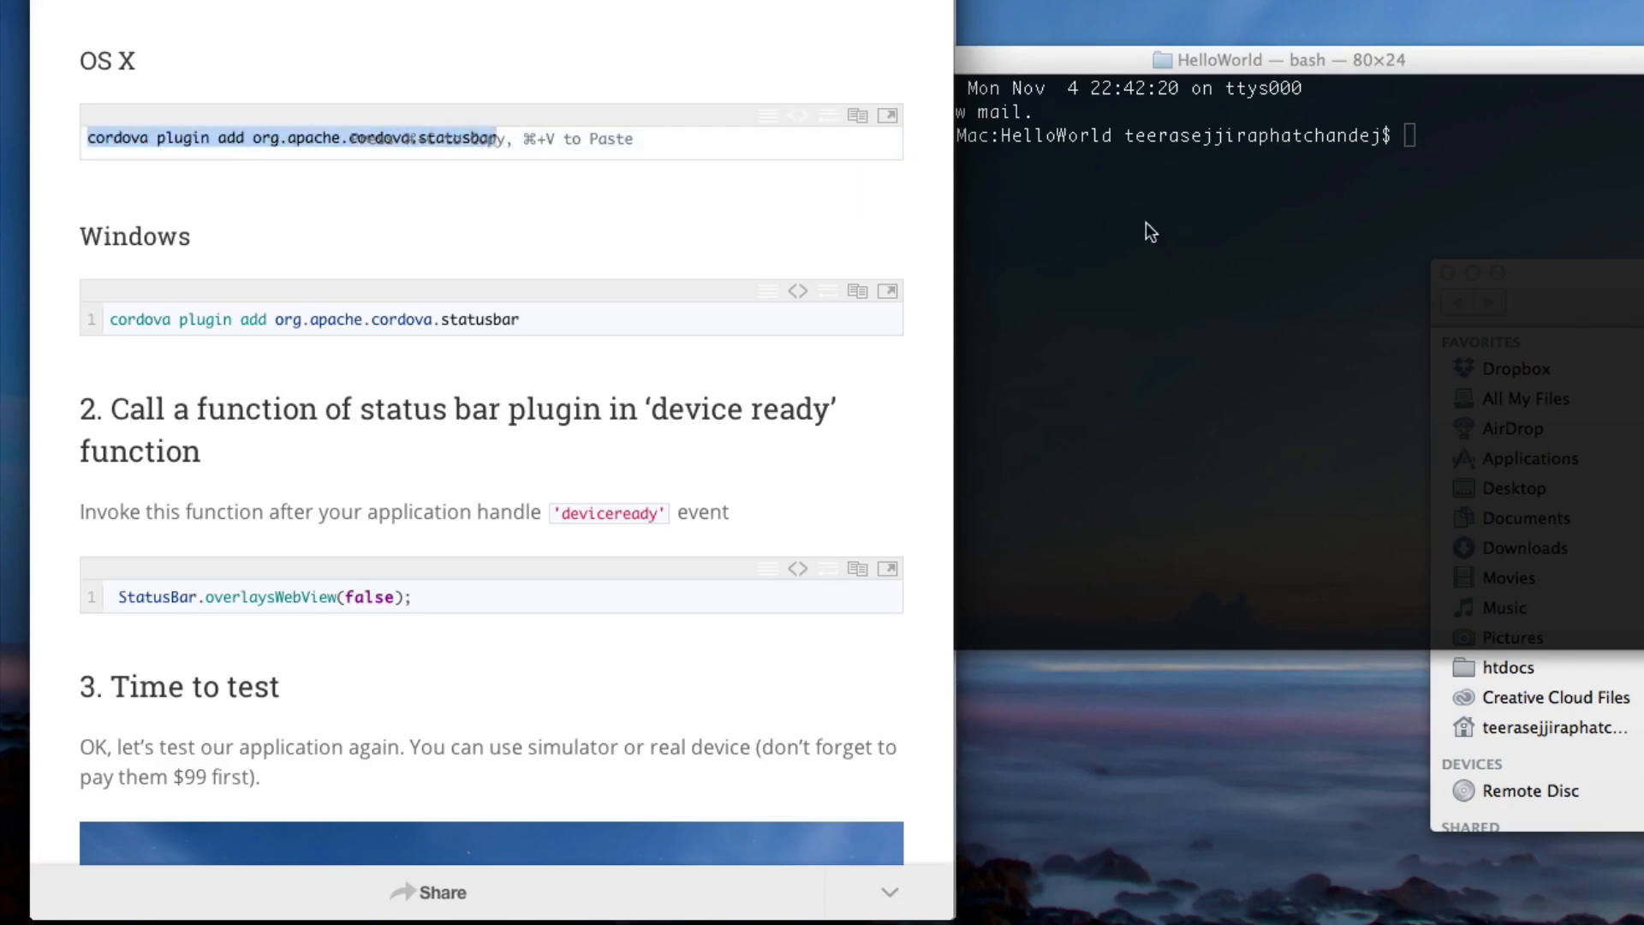
pyautogui.click(1429, 152)
pyautogui.write('cordova plugin add org.apache.cordova.statusbar')
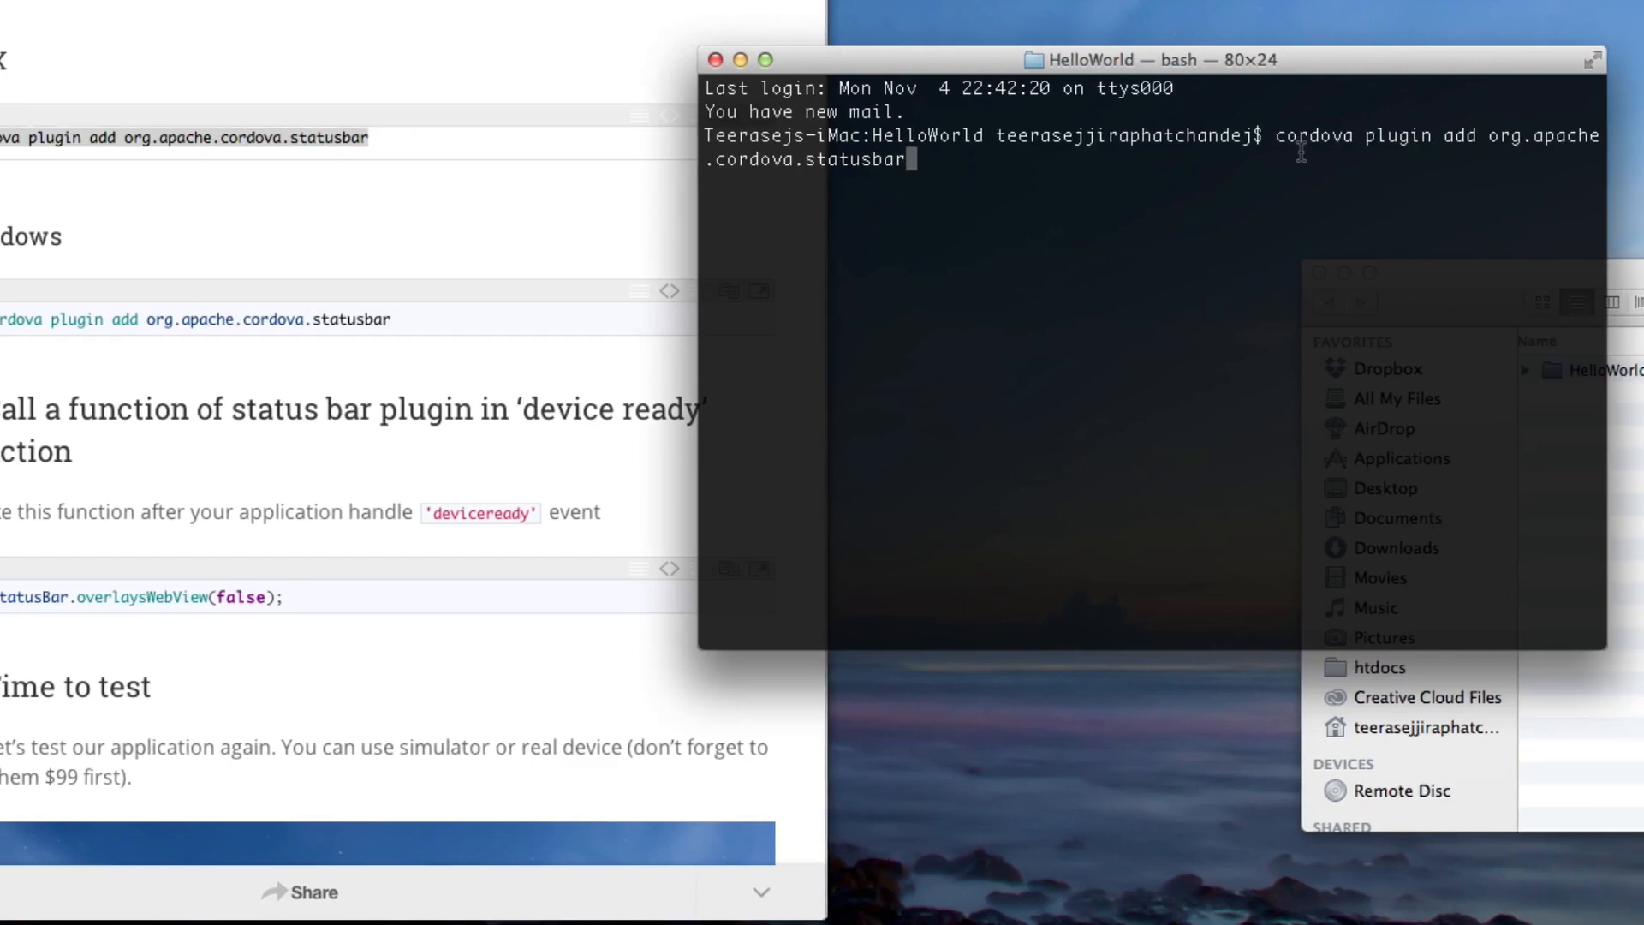
pyautogui.press('Return')
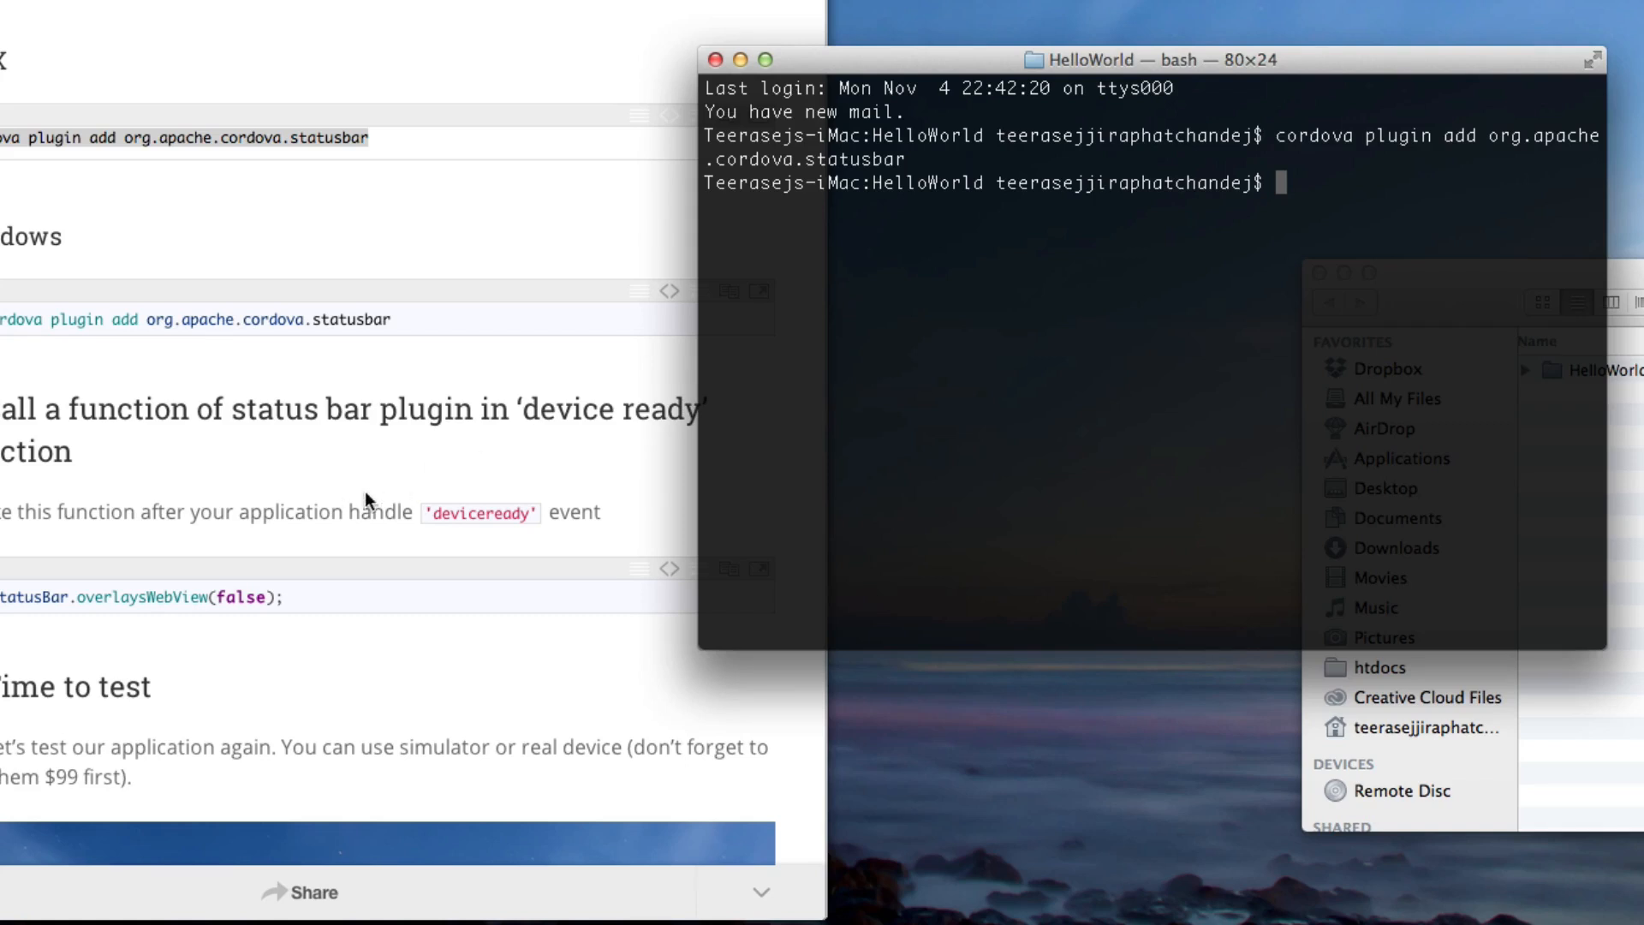
pyautogui.scroll(-3, 398, 466)
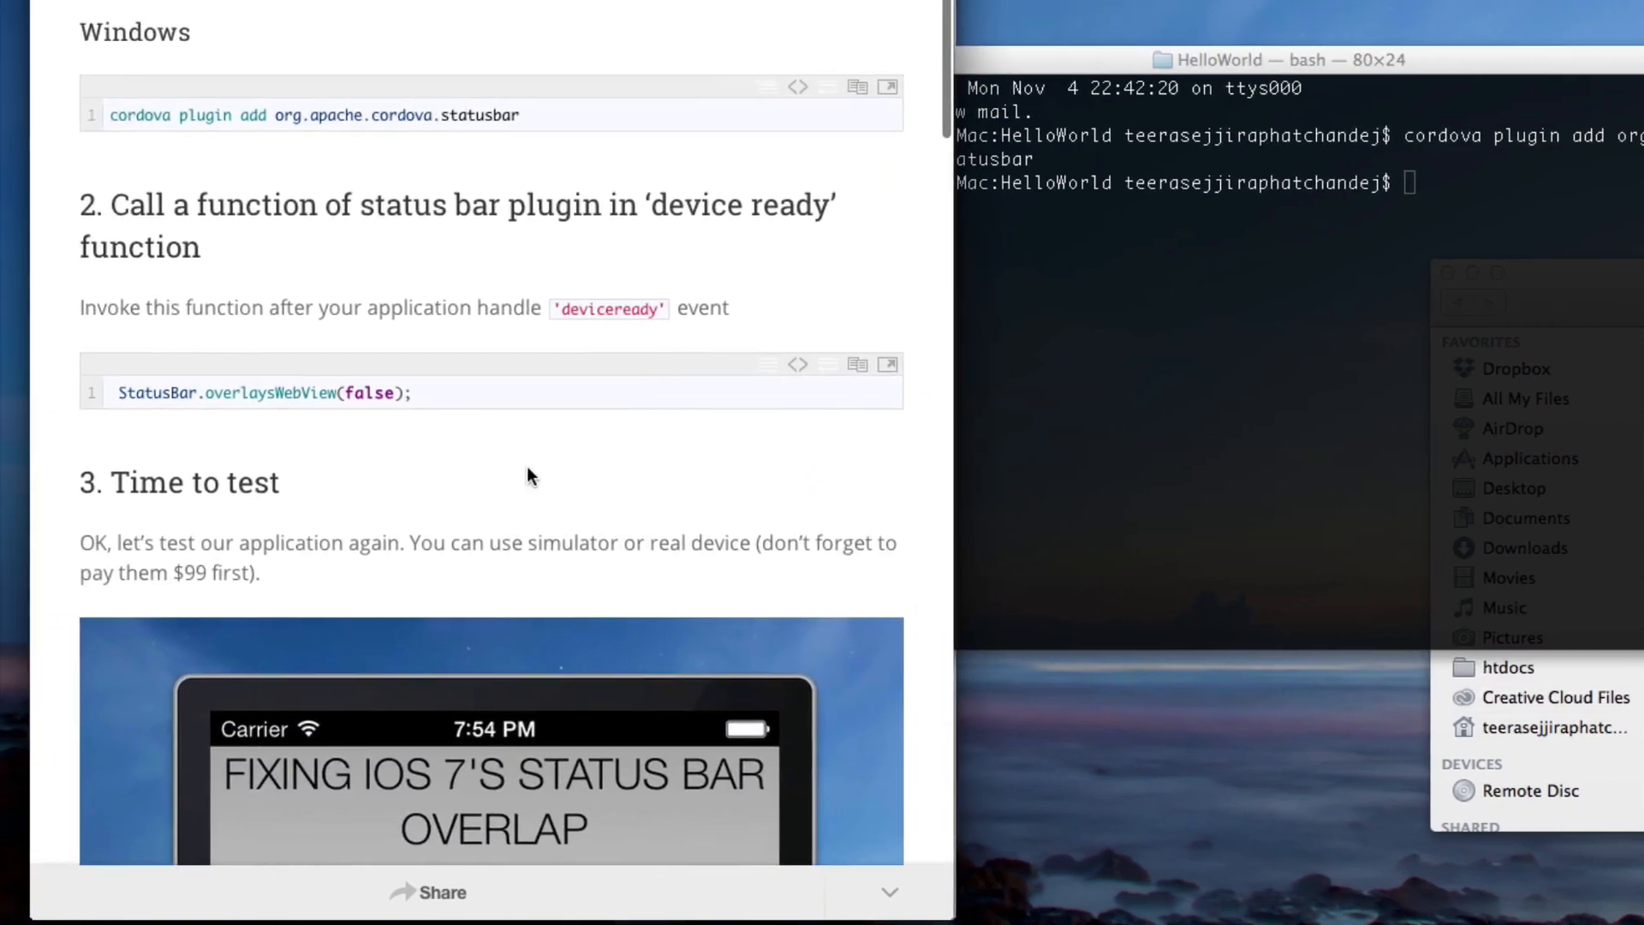
pyautogui.scroll(-1, 514, 466)
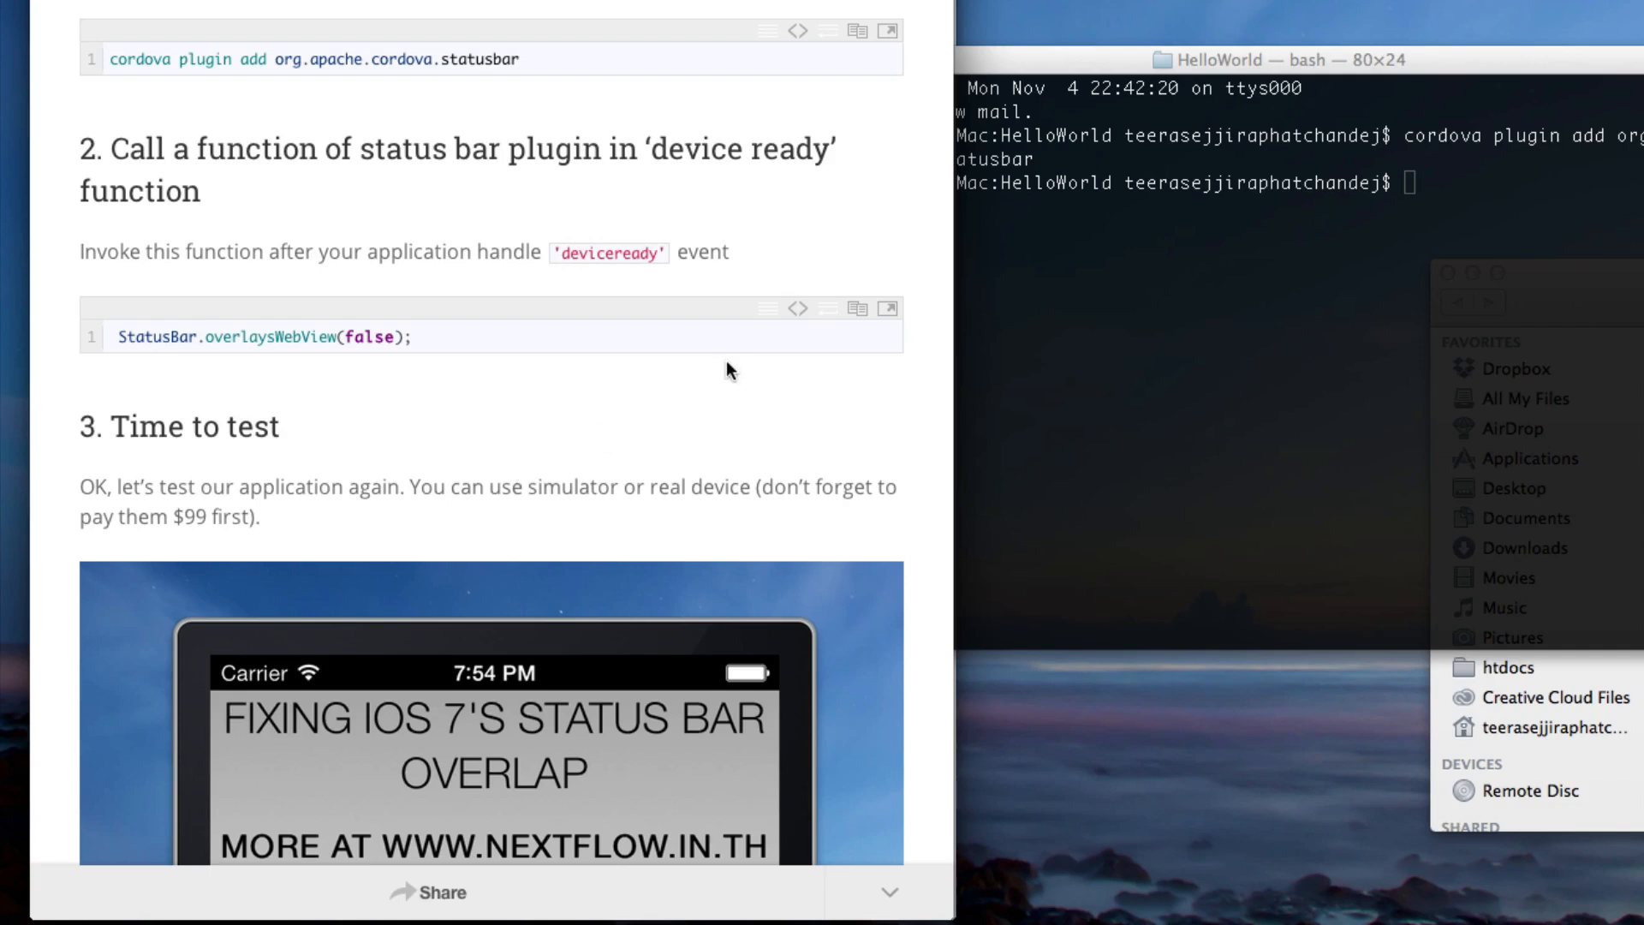
# - Copy the StatusBar.overlaysWebView(false) snippet from the article
pyautogui.click(858, 307)
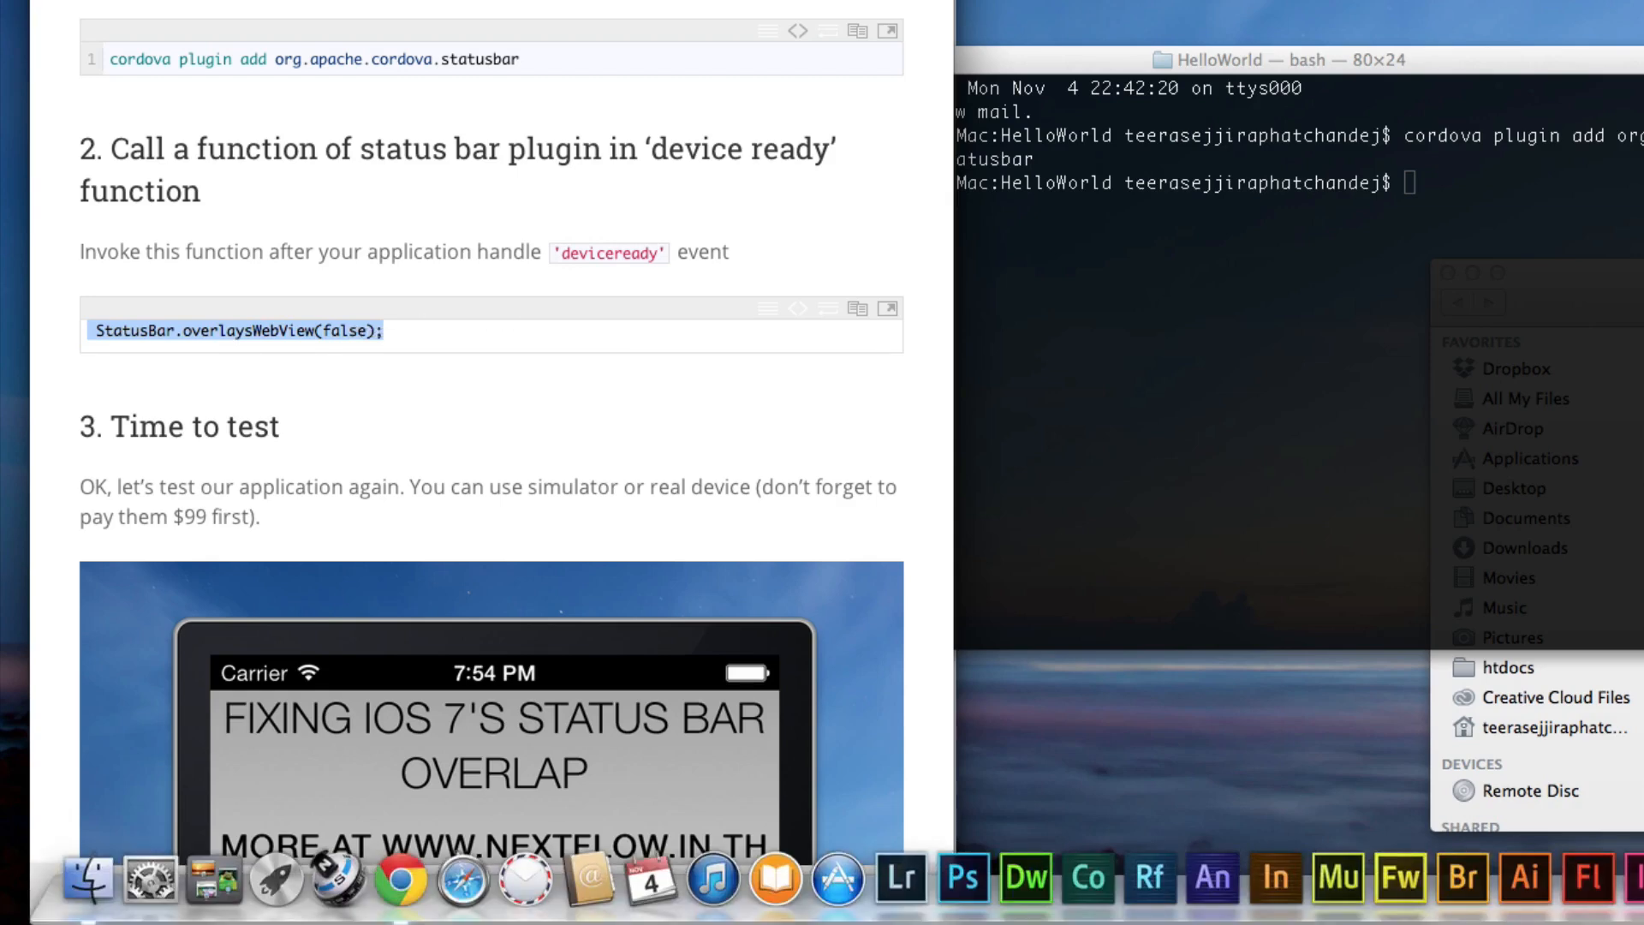
# - Insert StatusBar.overlaysWebView(false) into onDeviceReady in index.html, then return to Terminal
pyautogui.click(1637, 878)
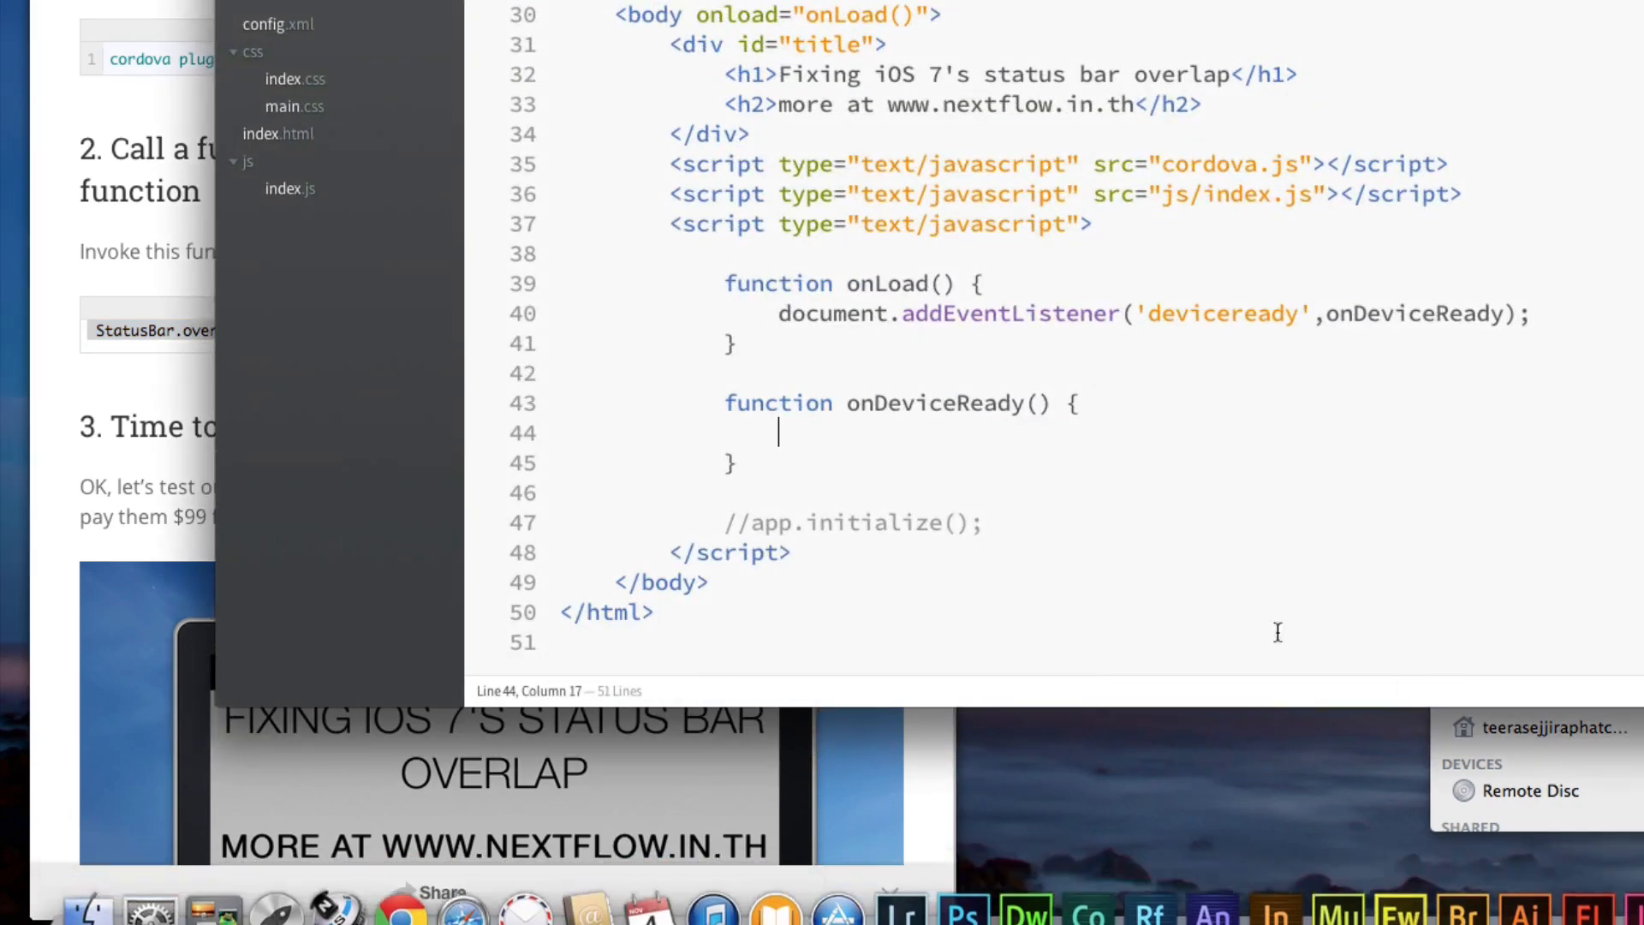
pyautogui.scroll(2, 840, 434)
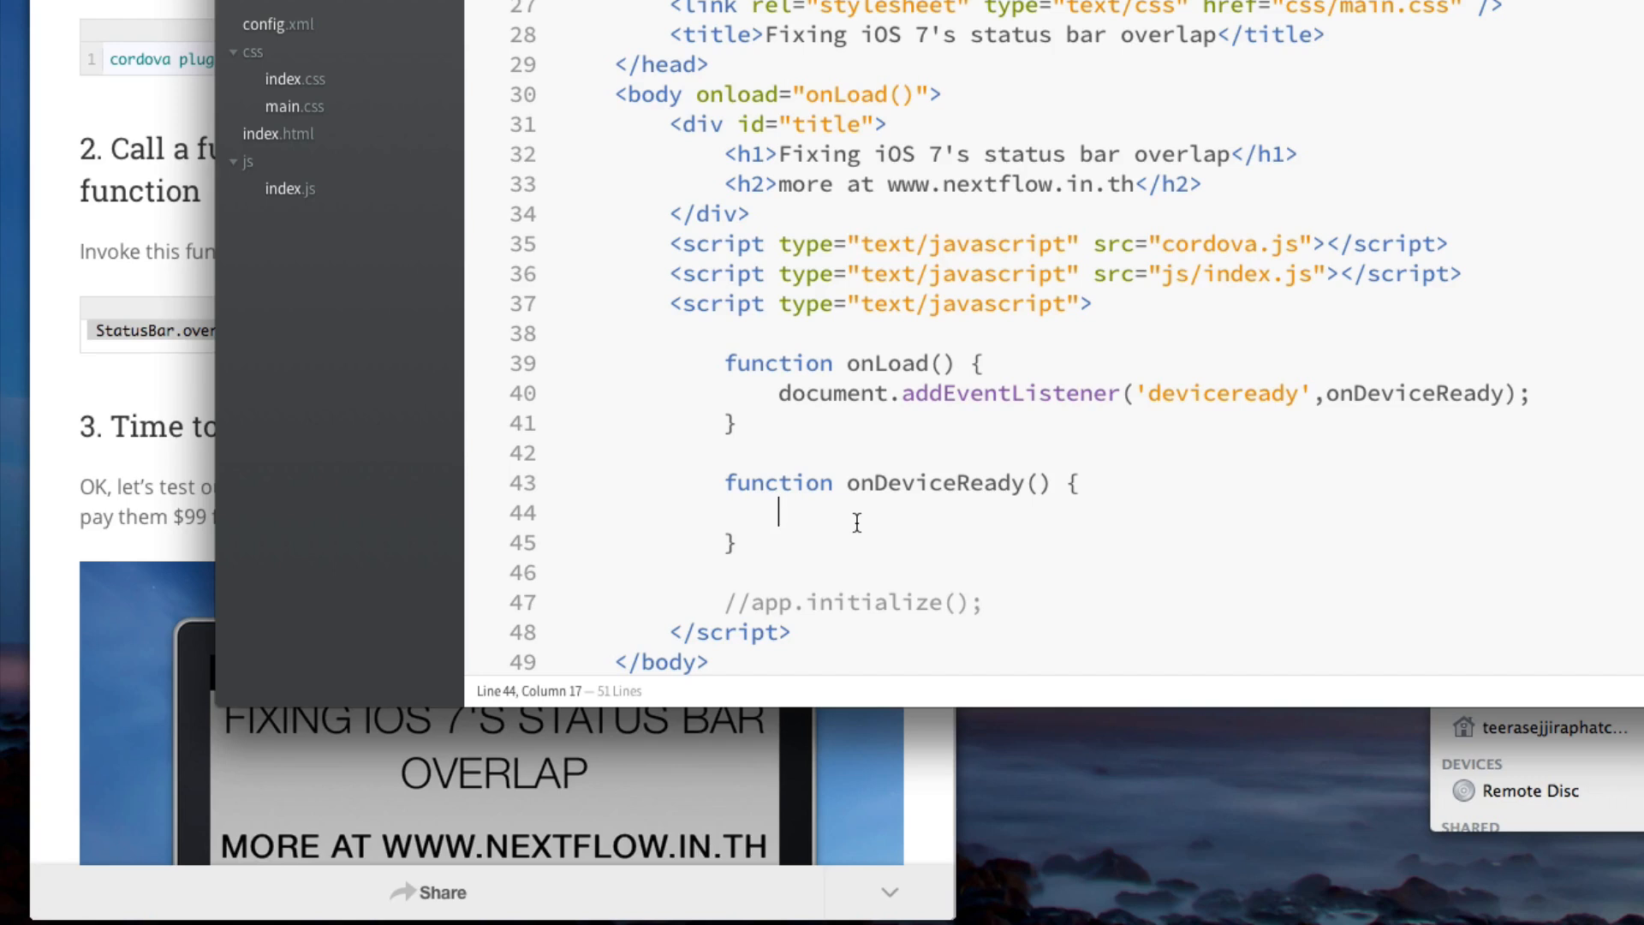
pyautogui.press('super+v')
pyautogui.click(794, 513)
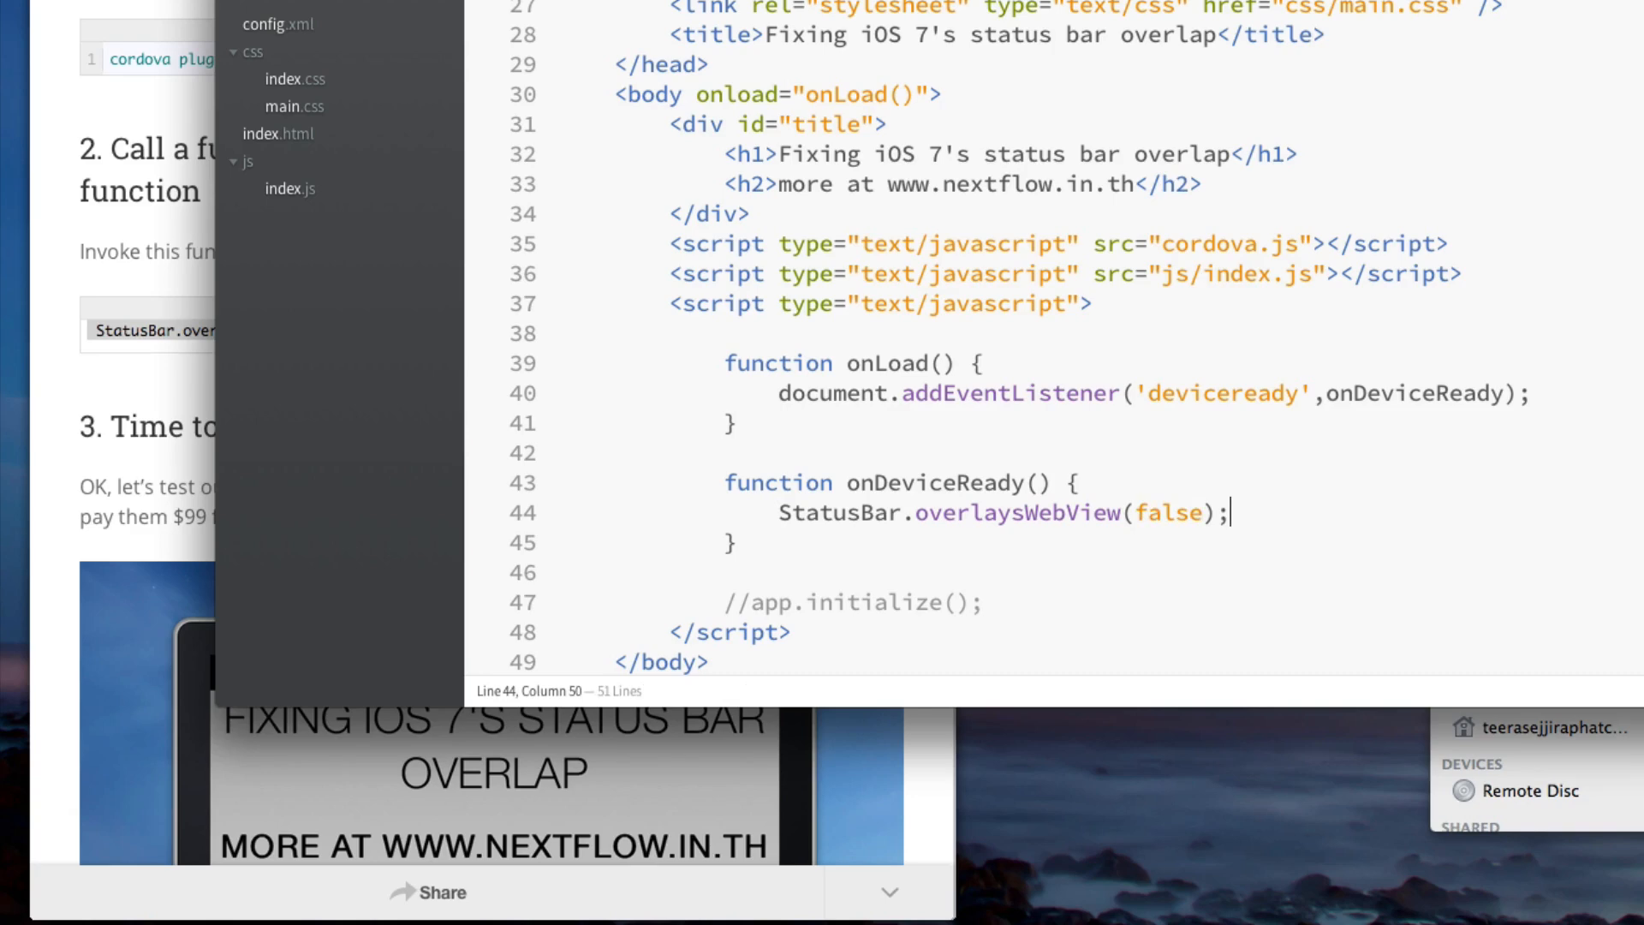
pyautogui.press('super+Tab')
pyautogui.click(1197, 301)
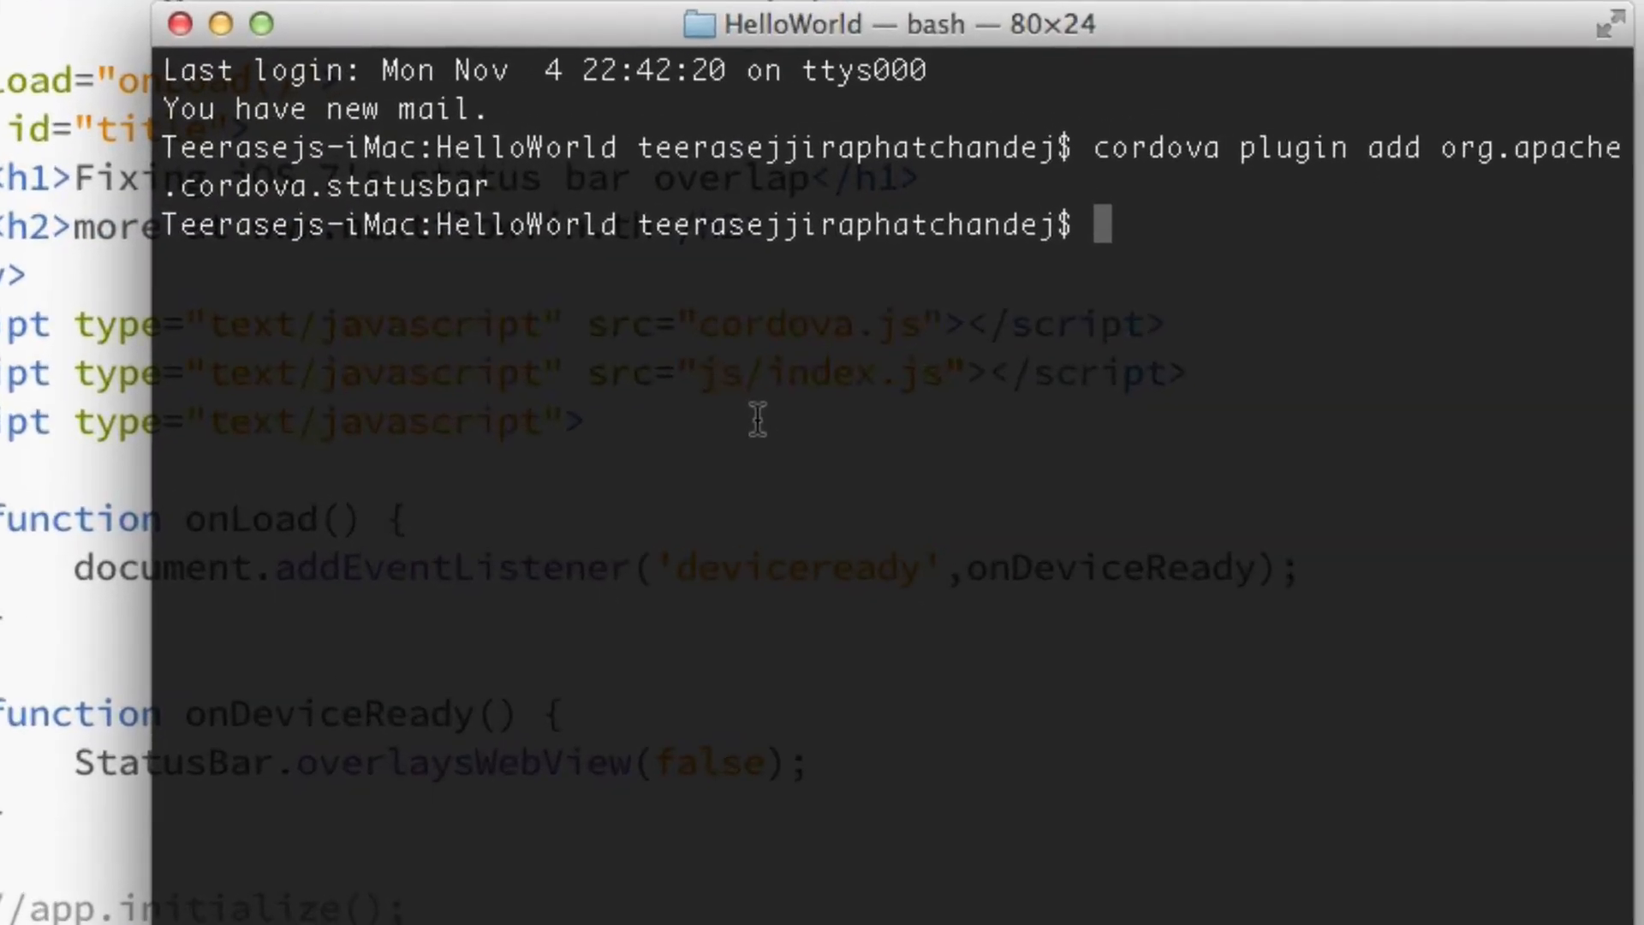
# - Rebuild the HelloWorld project with cordova build
pyautogui.press('Up')
pyautogui.hotkey('ctrl', 'u')
pyautogui.write('co')
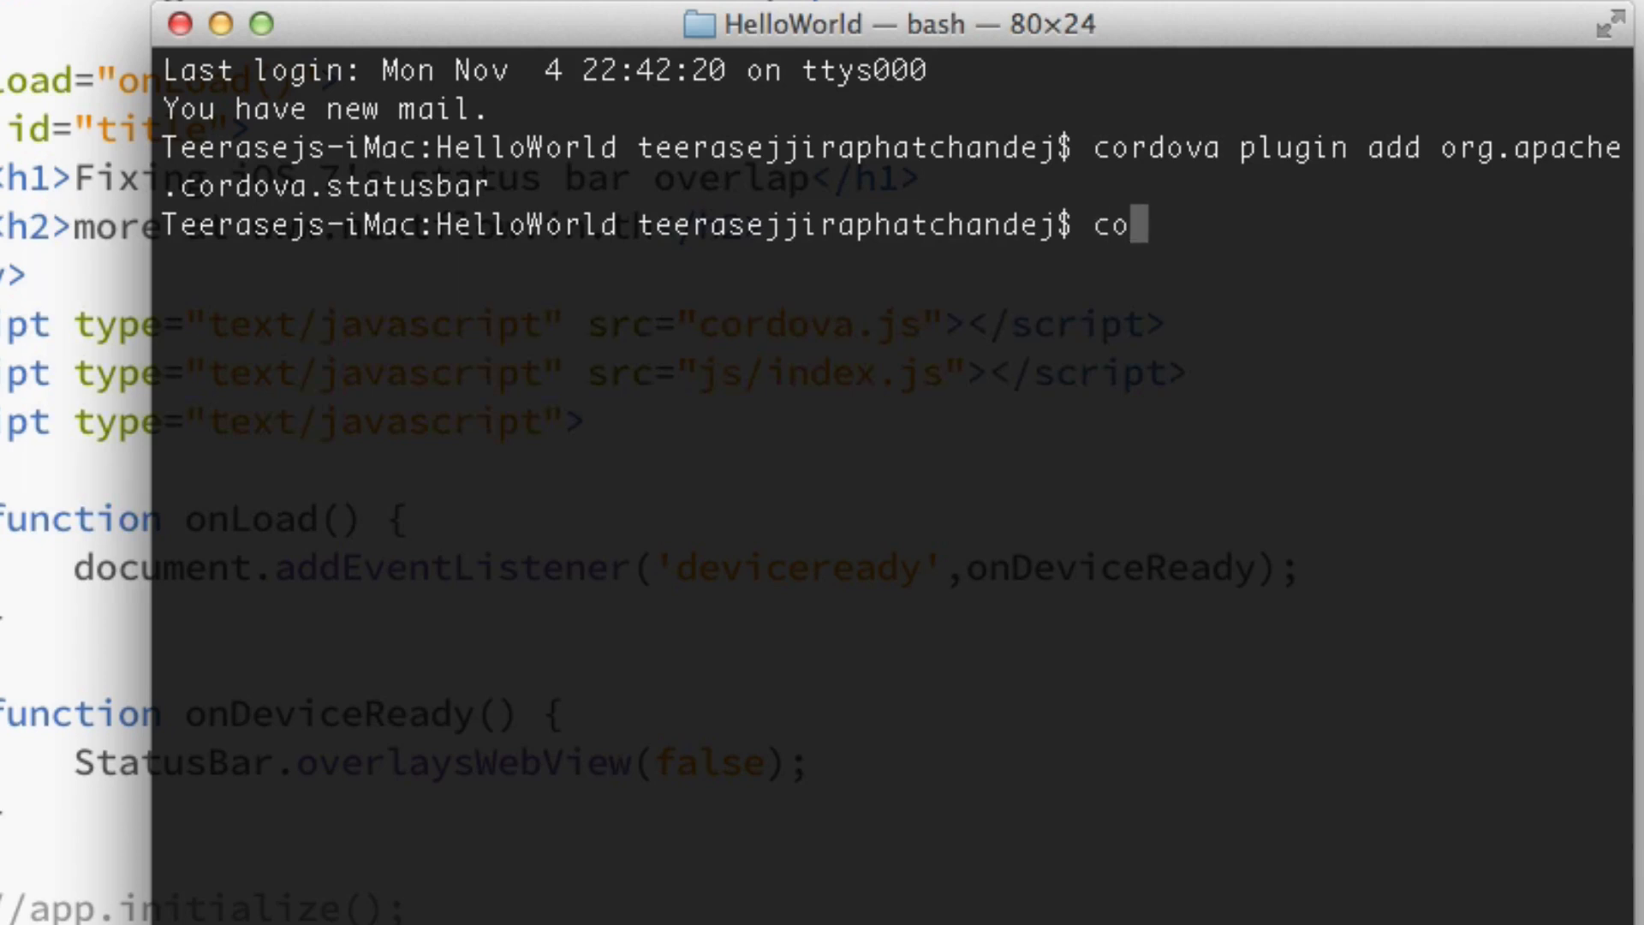
pyautogui.write('rdova build')
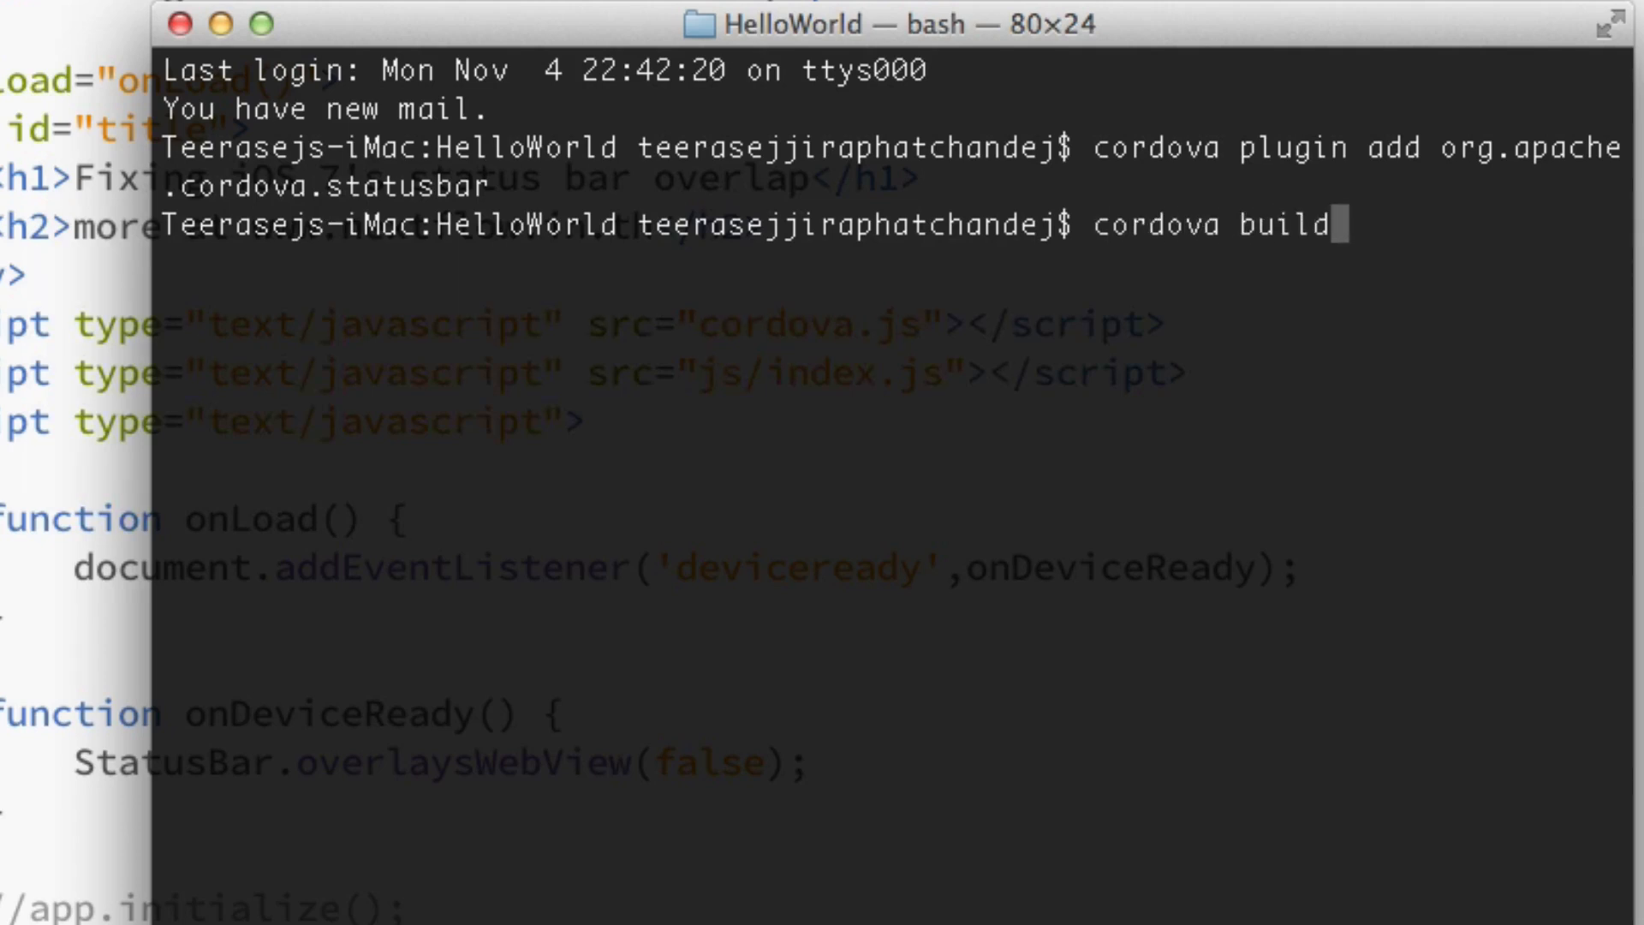
pyautogui.press('Return')
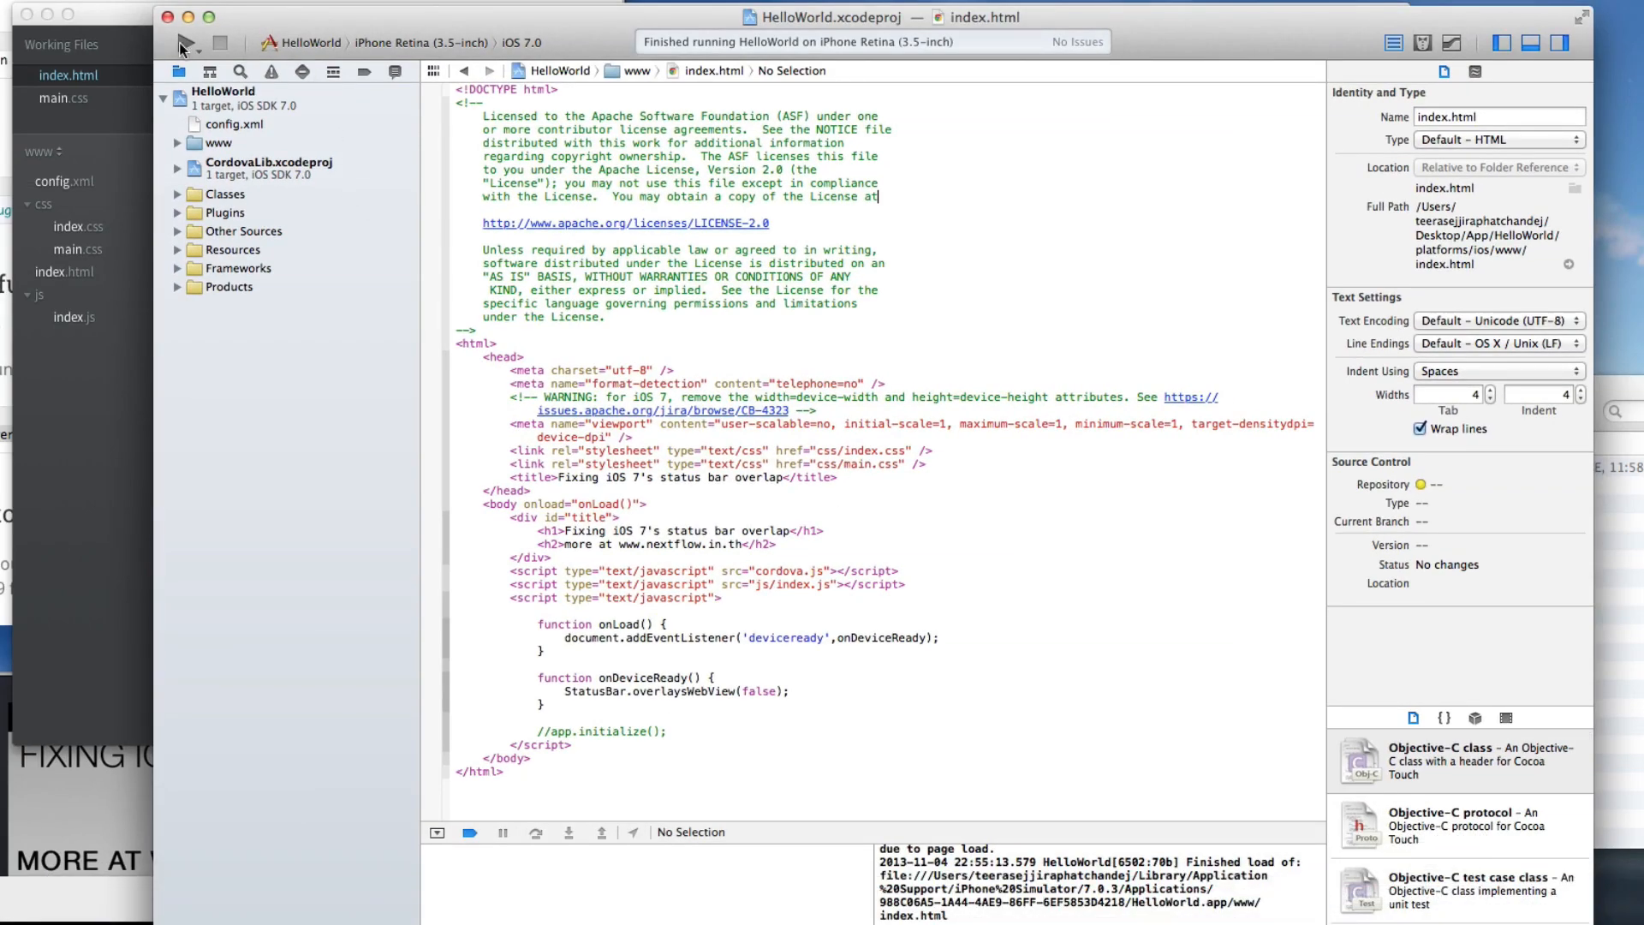
# - Run HelloWorld in the iPhone simulator; the heading now sits below the status bar
pyautogui.click(185, 44)
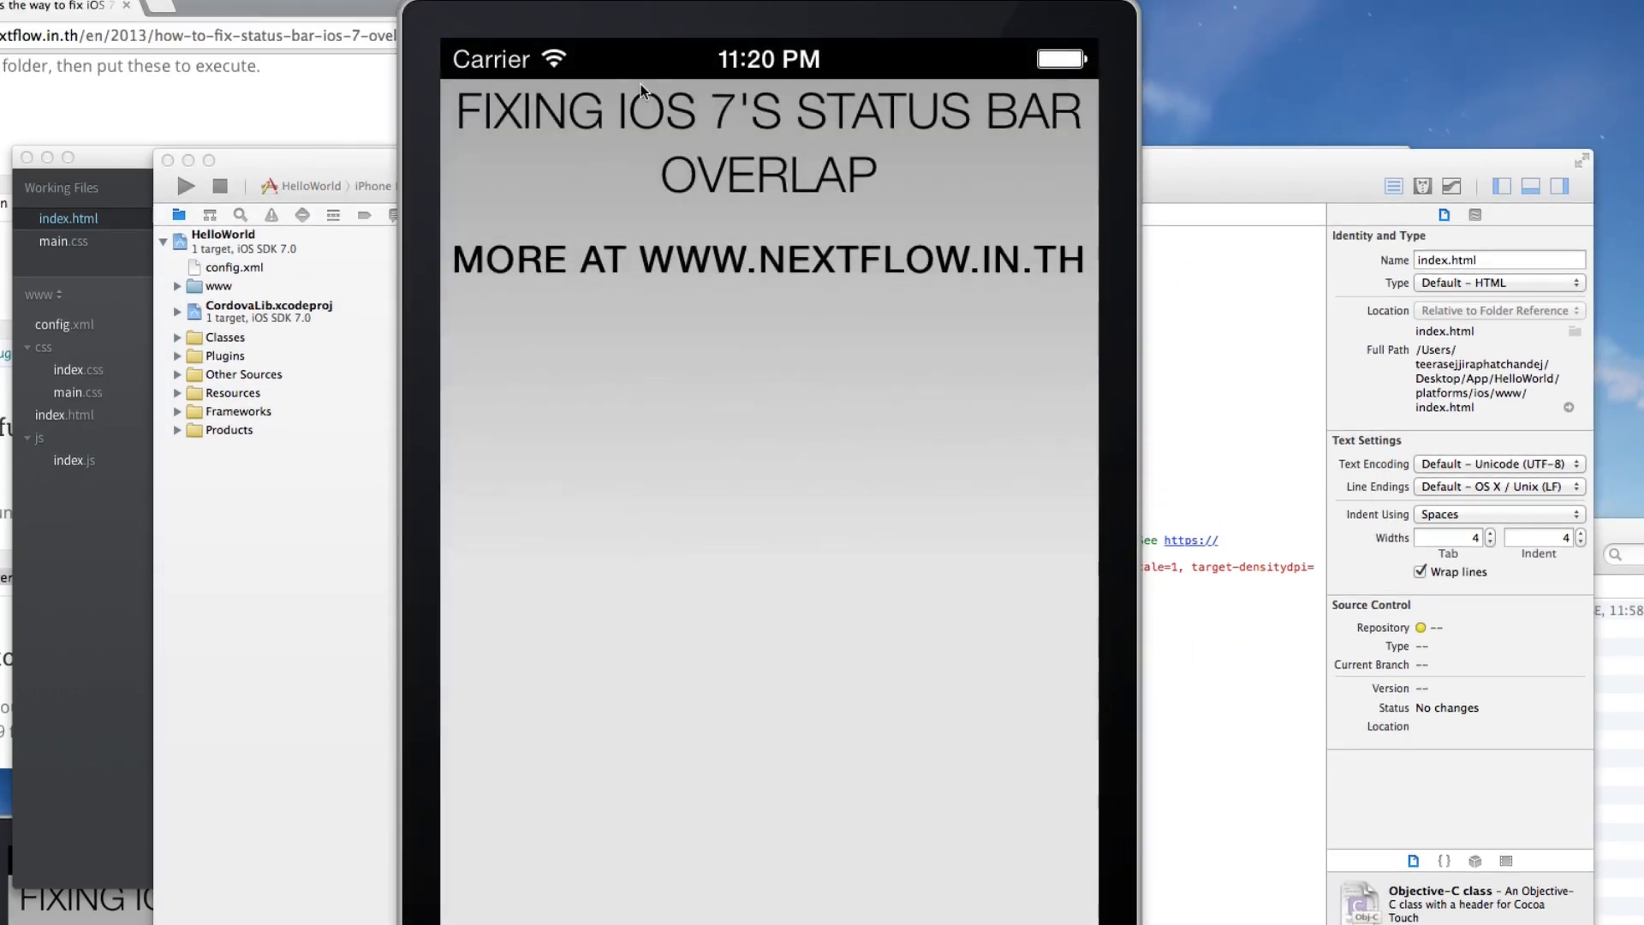
pyautogui.scroll(2, 661, 232)
pyautogui.scroll(-3, 687, 300)
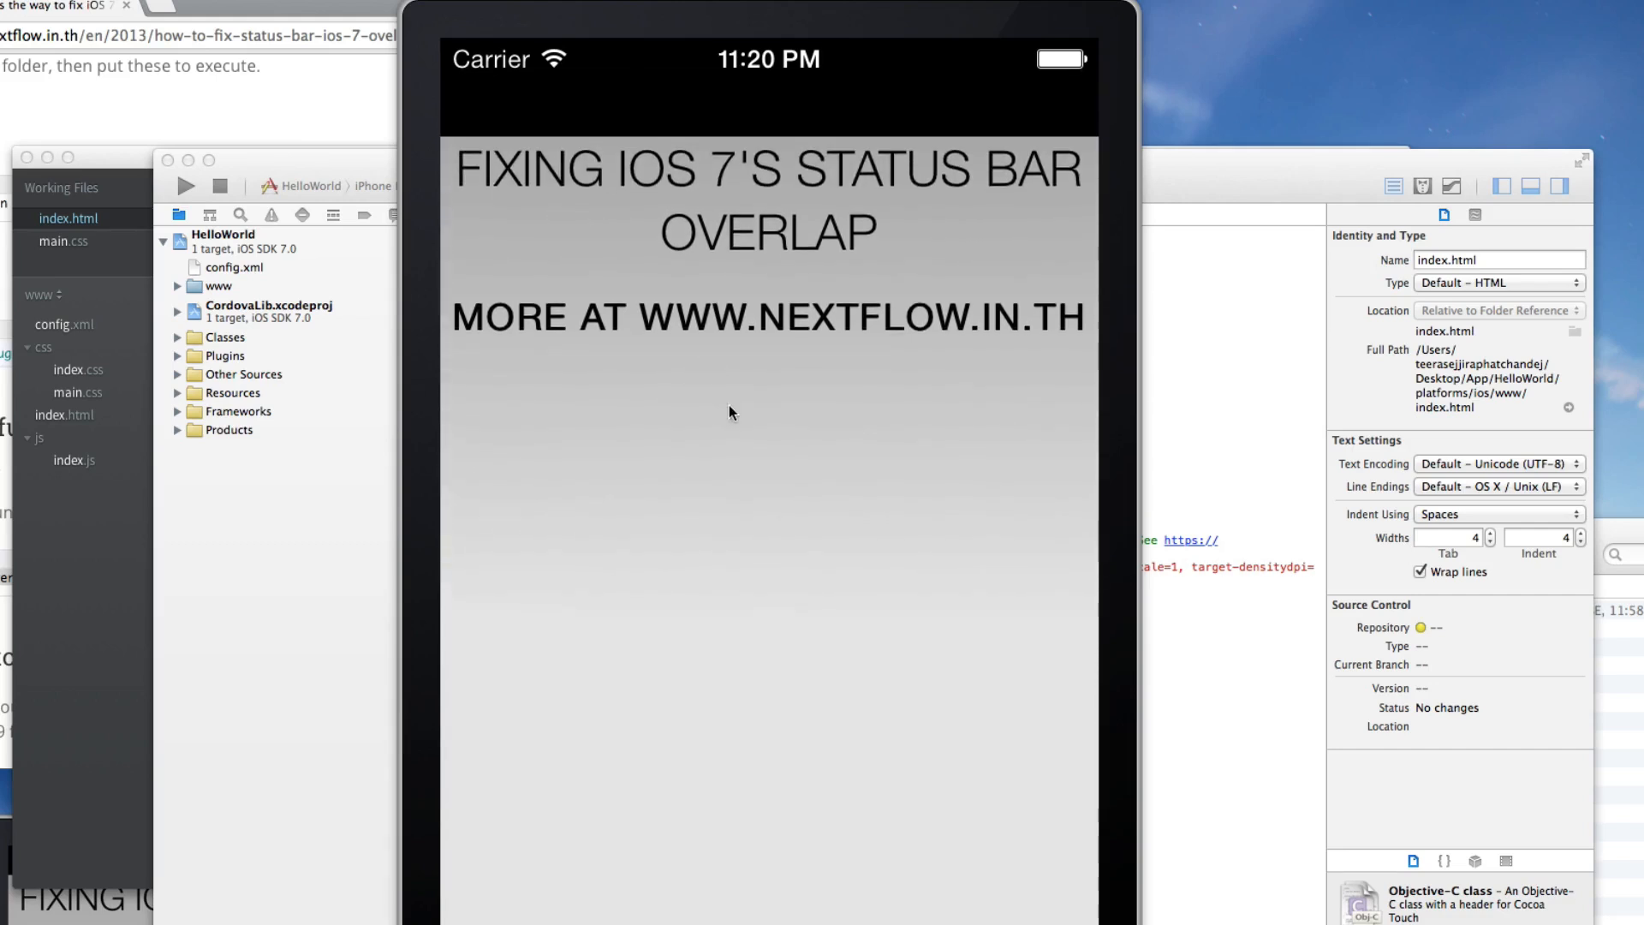